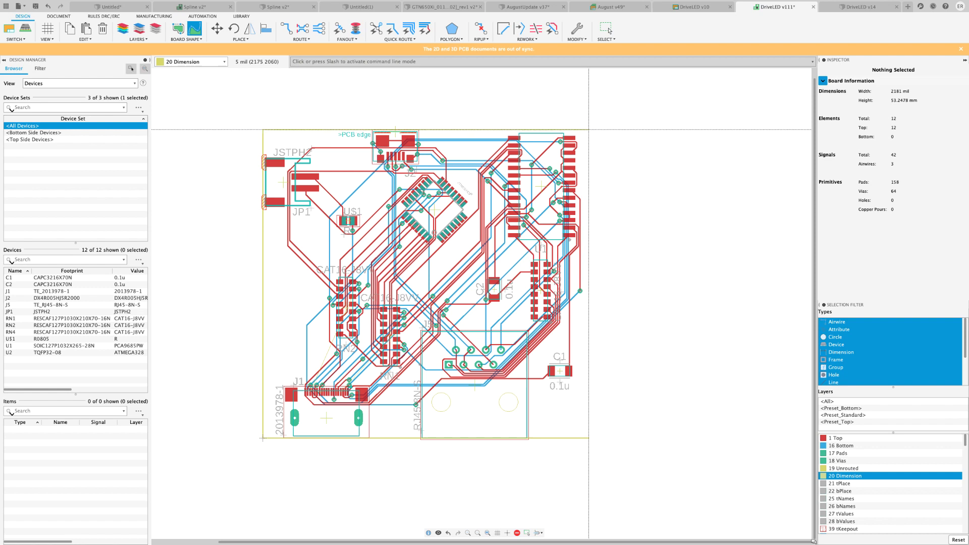
Step: Draw an outward-bulging arc on layer 20 Dimension from the top-right to the bottom-right corner
{"action": "left_click", "coordinate": [589, 129]}
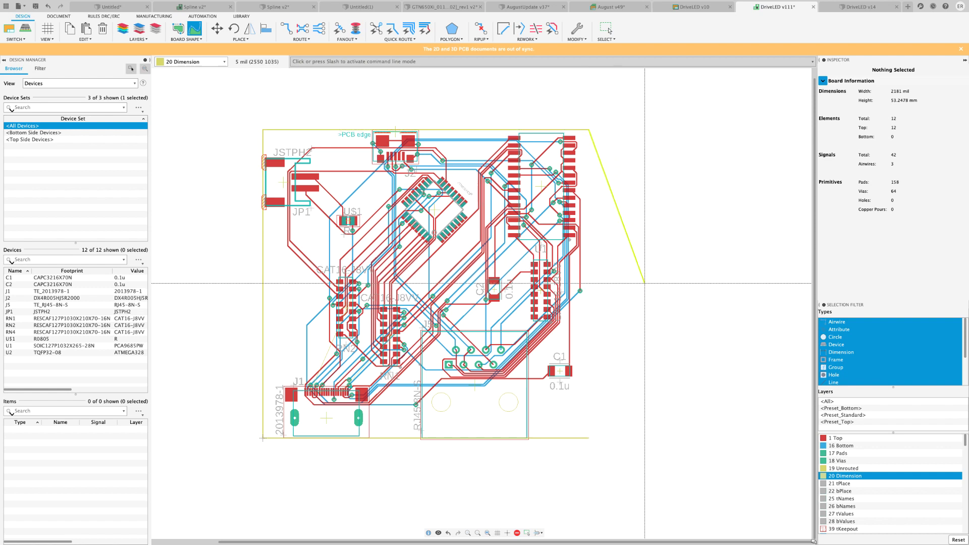
{"action": "left_click", "coordinate": [645, 283]}
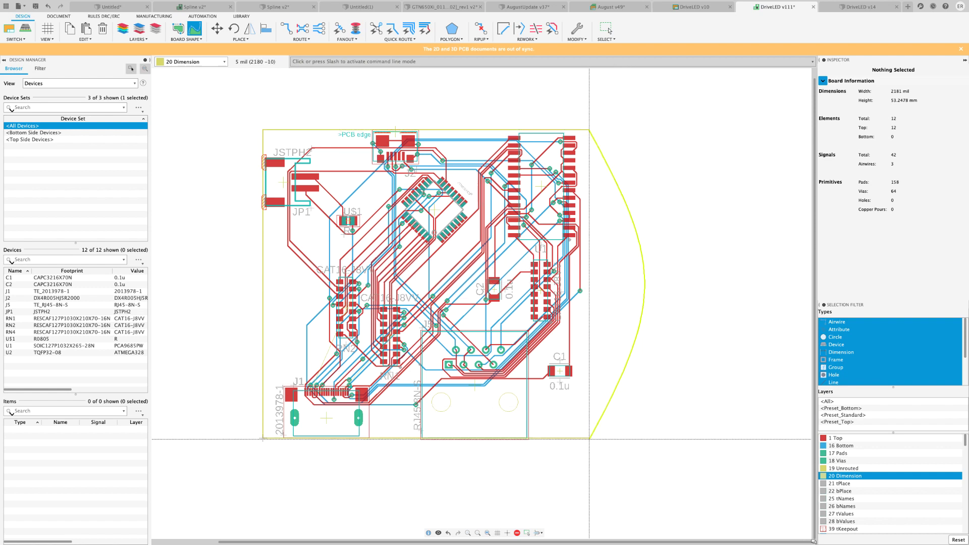
{"action": "scroll", "coordinate": [589, 439], "scroll_direction": "down", "scroll_amount": 2}
{"action": "scroll", "coordinate": [590, 438], "scroll_direction": "up", "scroll_amount": 10}
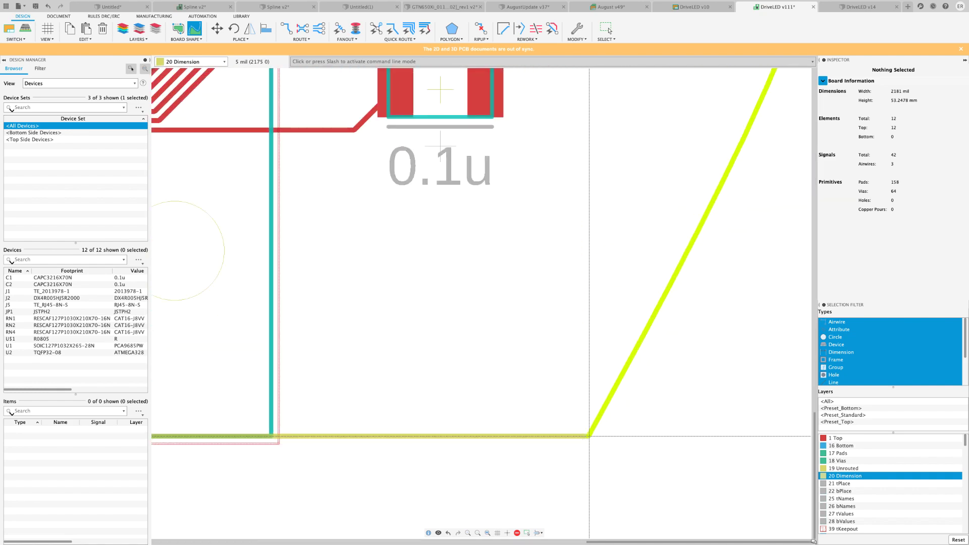
{"action": "left_click", "coordinate": [589, 436]}
{"action": "scroll", "coordinate": [590, 436], "scroll_direction": "down", "scroll_amount": 5}
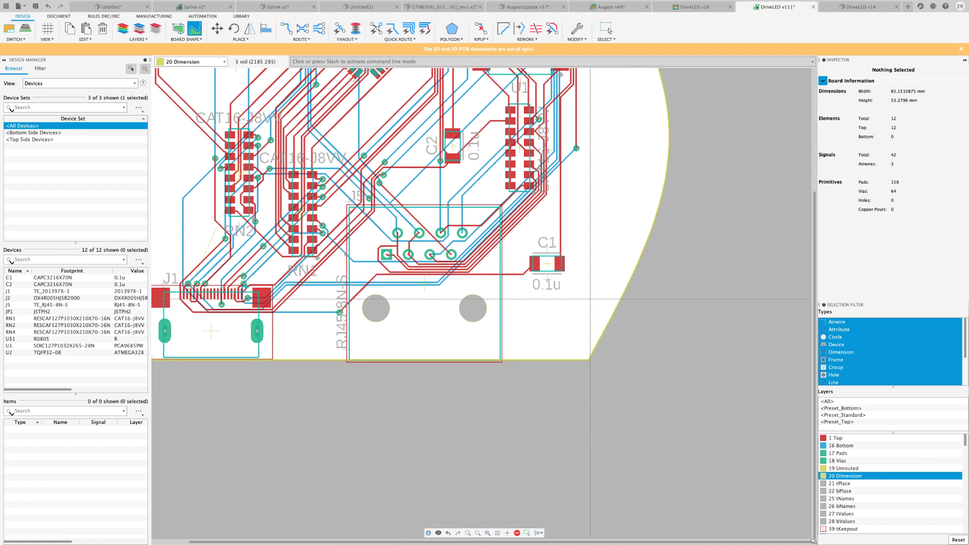
Step: Move the arc's midpoint inward, narrowing the board from about 65.2 mm to 60.6 mm
{"action": "left_click", "coordinate": [606, 29]}
{"action": "left_click", "coordinate": [598, 158]}
{"action": "scroll", "coordinate": [622, 281], "scroll_direction": "up", "scroll_amount": 2}
{"action": "scroll", "coordinate": [652, 293], "scroll_direction": "down", "scroll_amount": 5}
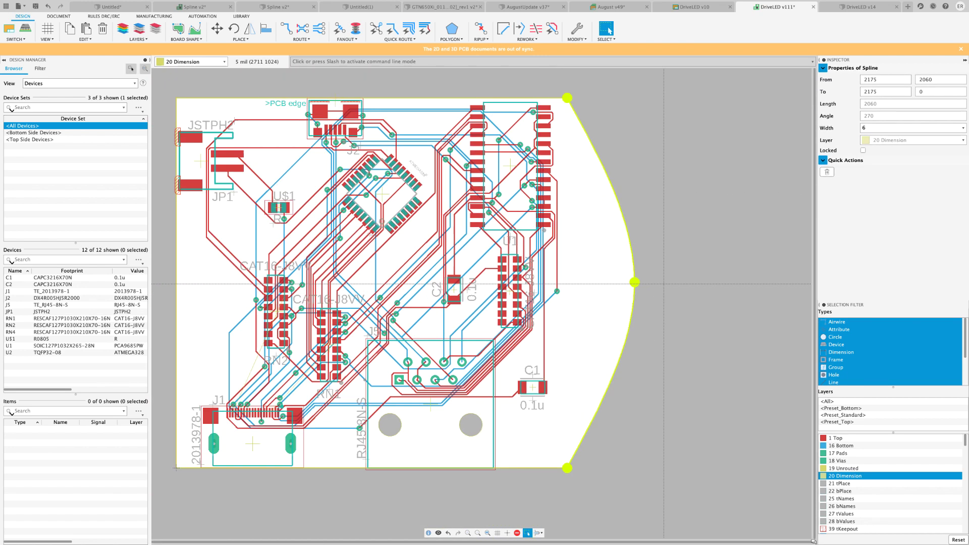
{"action": "key", "text": "m"}
{"action": "left_click", "coordinate": [631, 298]}
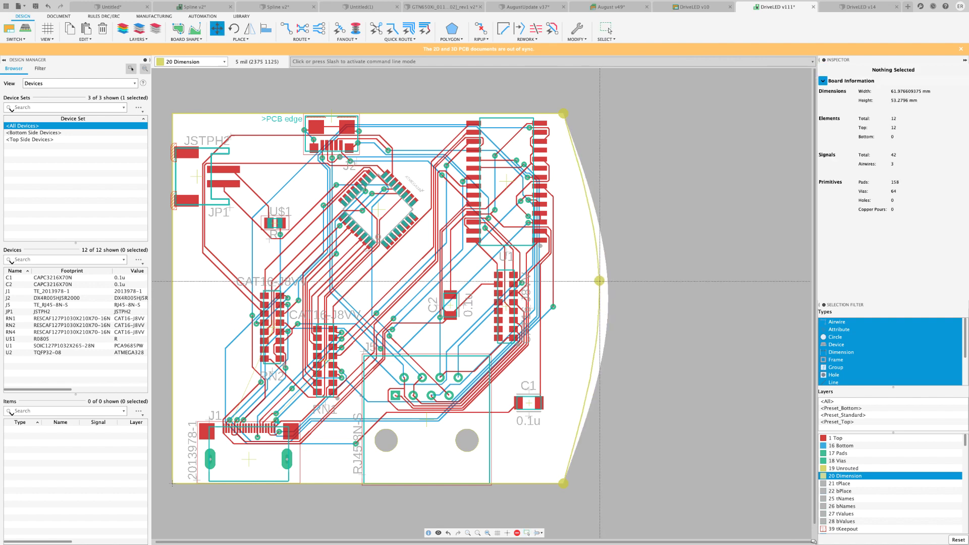
{"action": "left_click", "coordinate": [600, 281]}
{"action": "key", "text": "Escape"}
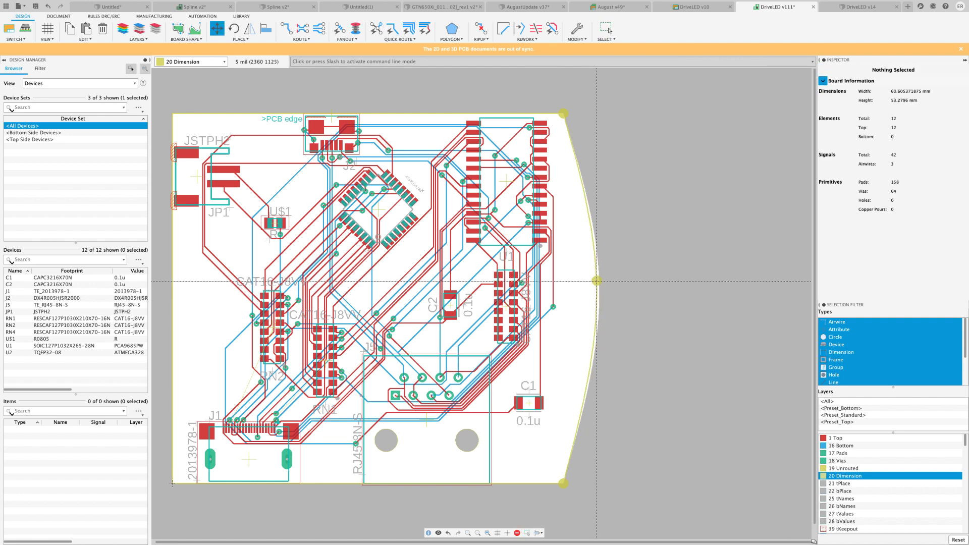
{"action": "scroll", "coordinate": [632, 325], "scroll_direction": "down", "scroll_amount": 2}
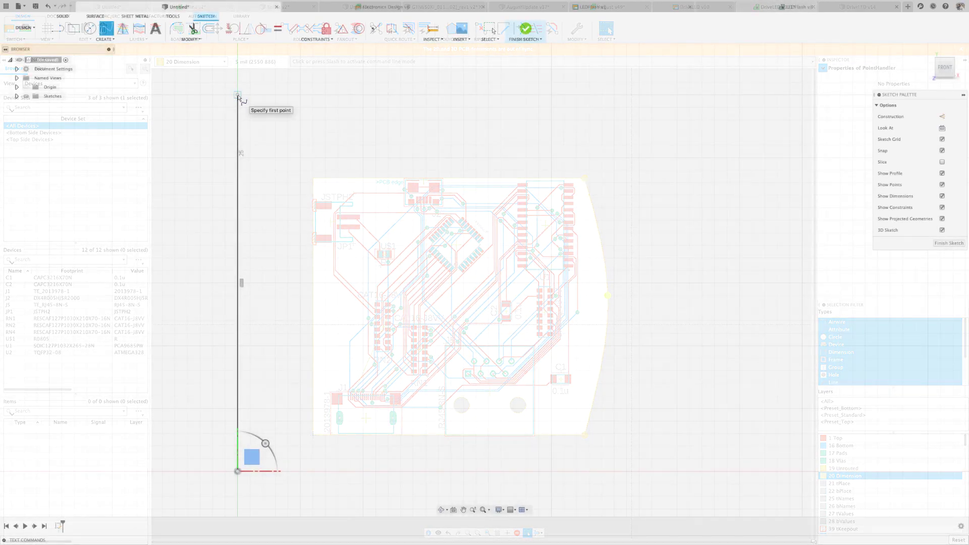
Step: Close the profile with a spline from the top endpoint to the bottom endpoint, and finish the sketch
{"action": "left_click", "coordinate": [238, 95]}
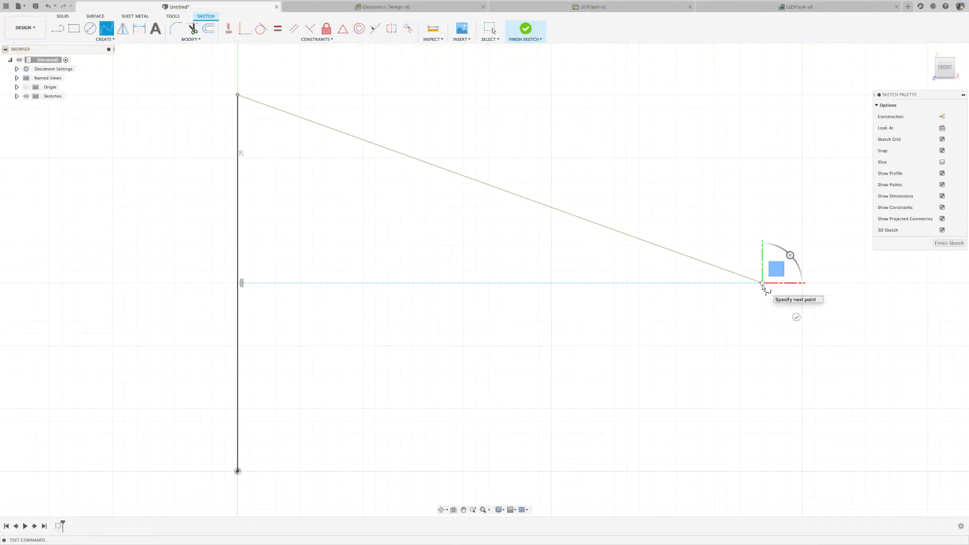
{"action": "left_click", "coordinate": [763, 282]}
{"action": "double_click", "coordinate": [237, 471]}
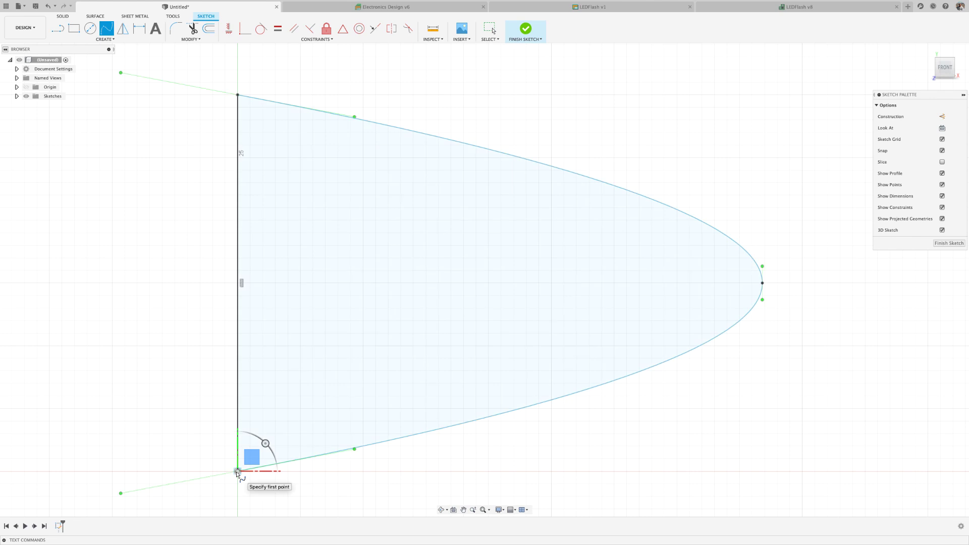
{"action": "left_click", "coordinate": [948, 244]}
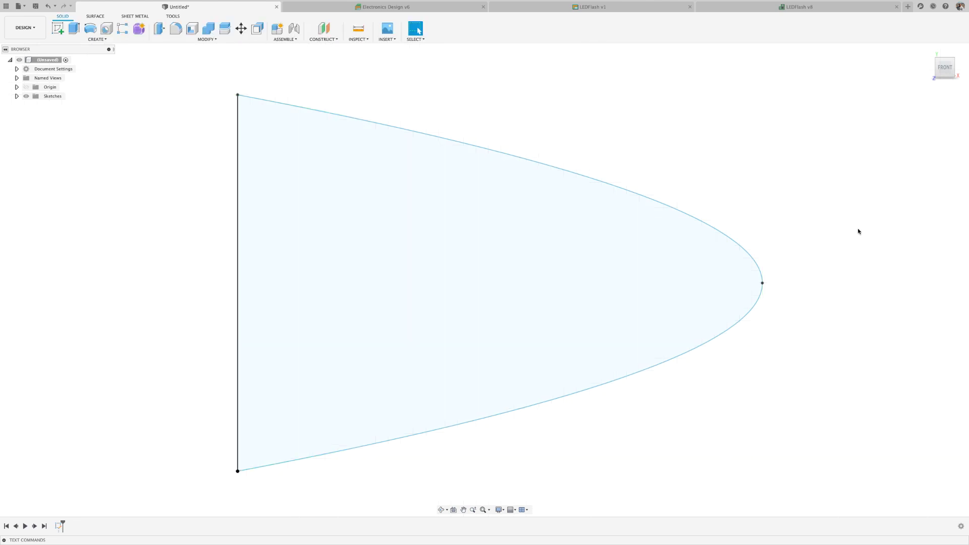
Step: Create a 3D PCB from the closed curved profile
{"action": "left_click", "coordinate": [98, 39]}
{"action": "left_click", "coordinate": [72, 257]}
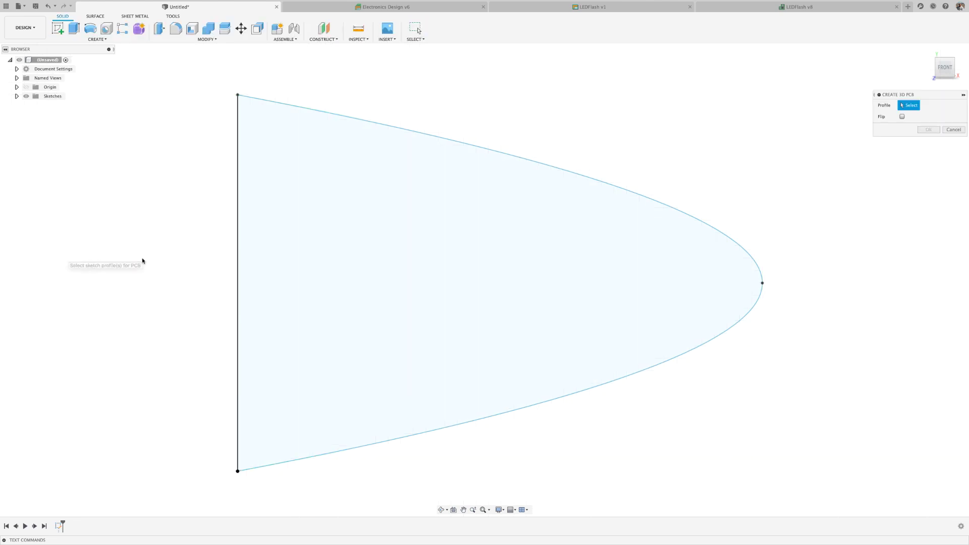
{"action": "left_click", "coordinate": [338, 261]}
{"action": "left_click", "coordinate": [928, 130]}
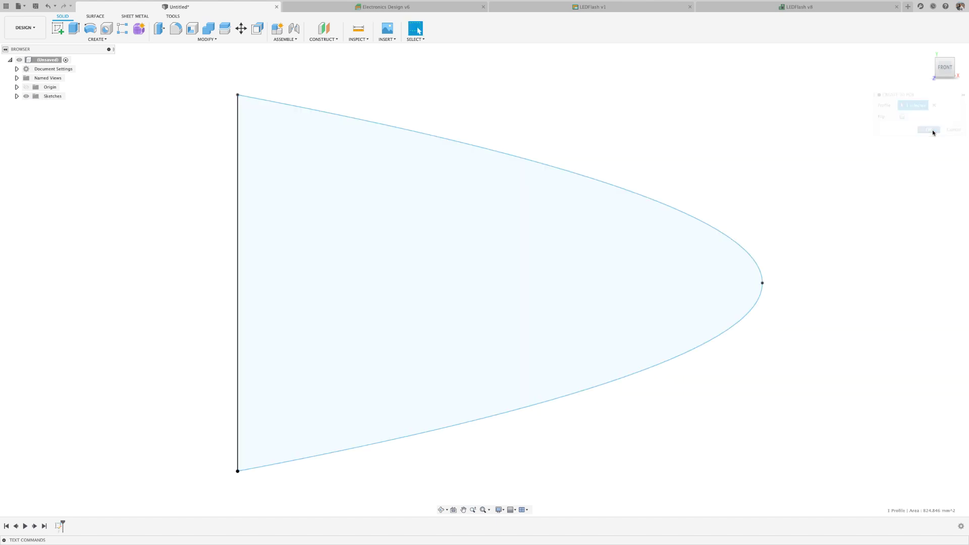
Step: Link the 3D PCB to the LEDFlash board design
{"action": "left_click", "coordinate": [107, 29]}
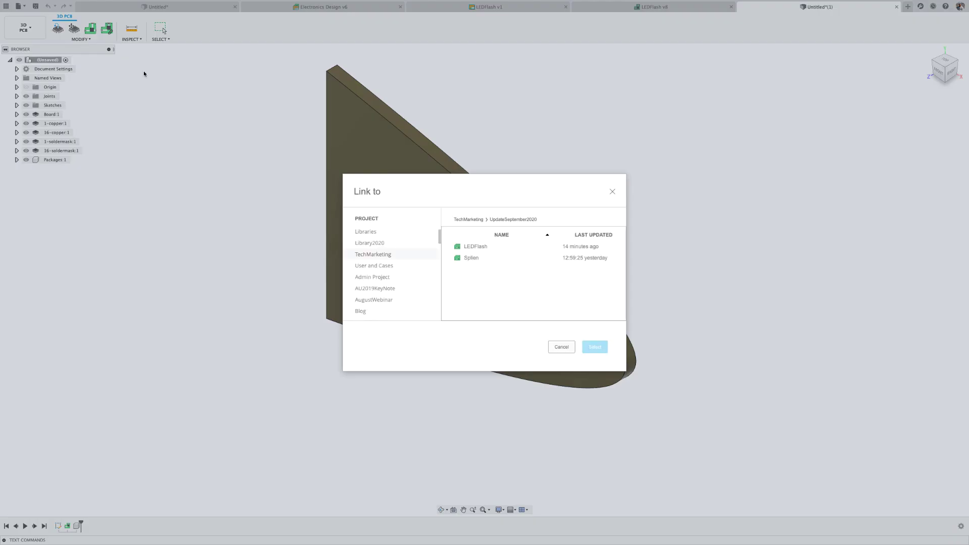
{"action": "left_click", "coordinate": [484, 249]}
{"action": "left_click", "coordinate": [594, 347]}
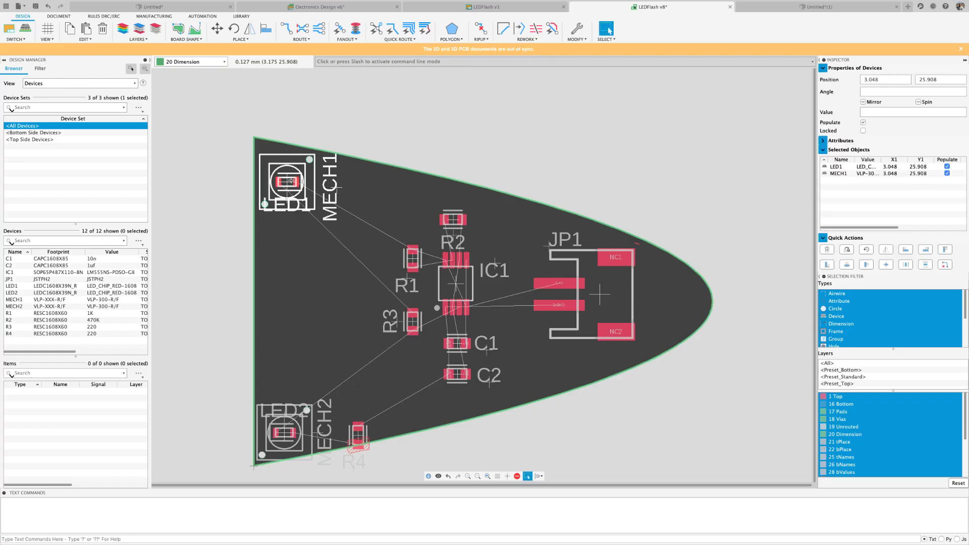
Step: Move R4 slightly upward
{"action": "key", "text": "m"}
{"action": "left_click", "coordinate": [358, 435]}
{"action": "left_click", "coordinate": [359, 418]}
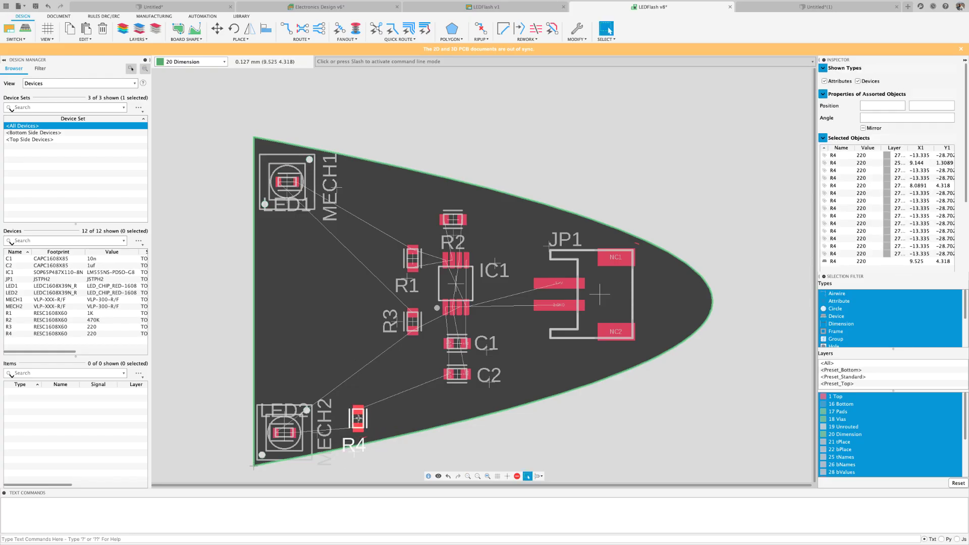
Step: Reshape the outline's right side, raising the upper point and lowering the lower one
{"action": "left_click", "coordinate": [254, 465]}
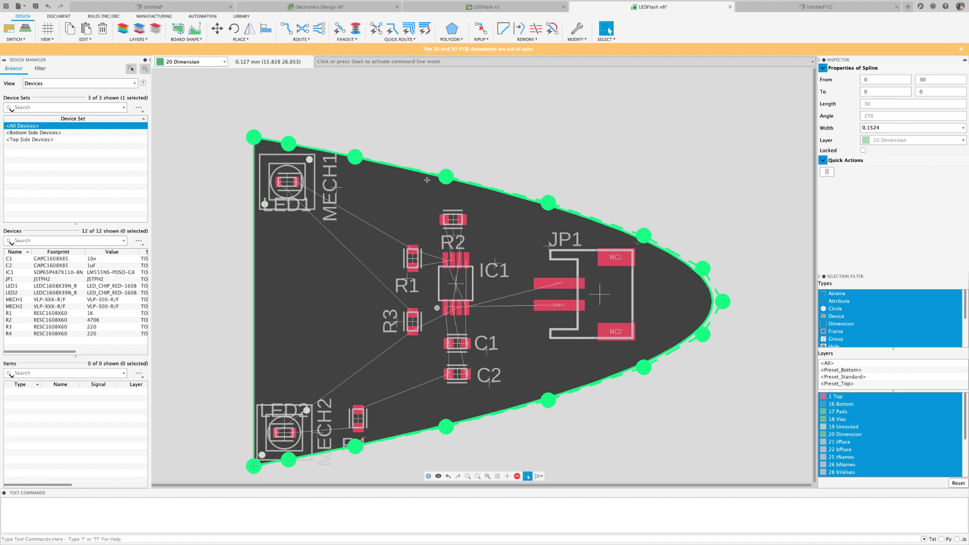
{"action": "key", "text": "m"}
{"action": "left_click", "coordinate": [643, 236]}
{"action": "left_click", "coordinate": [649, 227]}
{"action": "left_click", "coordinate": [645, 377]}
{"action": "key", "text": "Escape"}
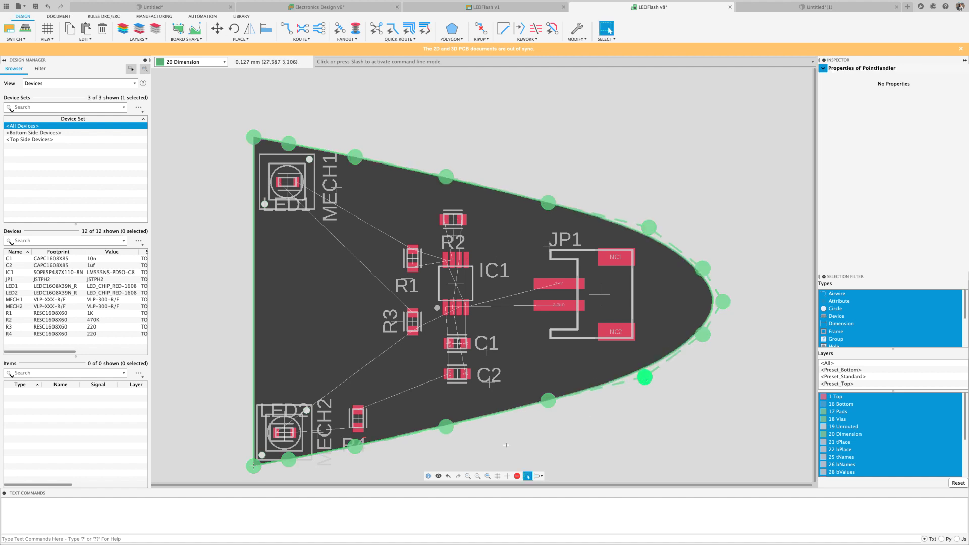
Step: Pull the top-left, bottom-left and below-R4 outline points outward, making the board about 48.97 × 30.94 mm
{"action": "left_click_drag", "start_coordinate": [289, 144], "coordinate": [295, 132]}
{"action": "key", "text": "m"}
{"action": "left_click", "coordinate": [289, 460]}
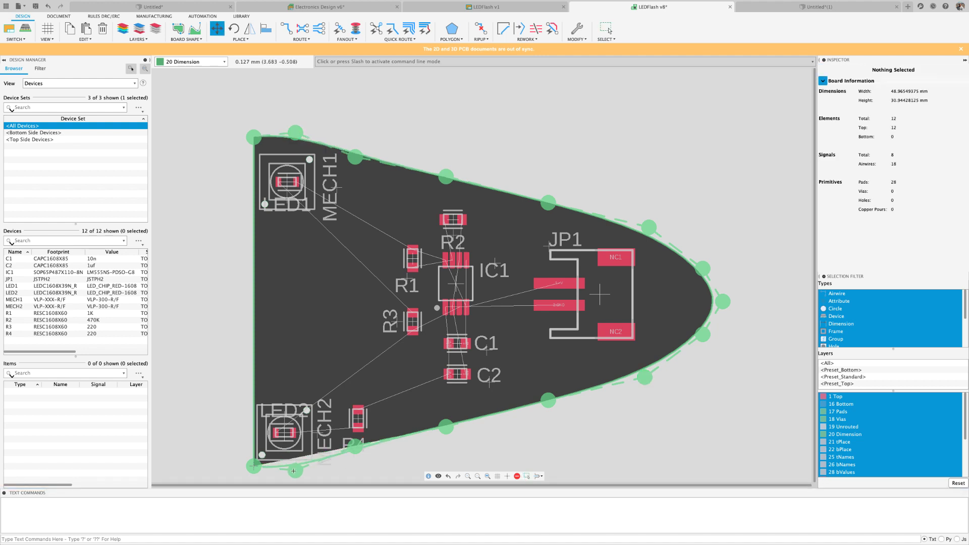
{"action": "left_click", "coordinate": [295, 471]}
{"action": "key", "text": "Escape"}
{"action": "key", "text": "m"}
{"action": "left_click", "coordinate": [356, 446]}
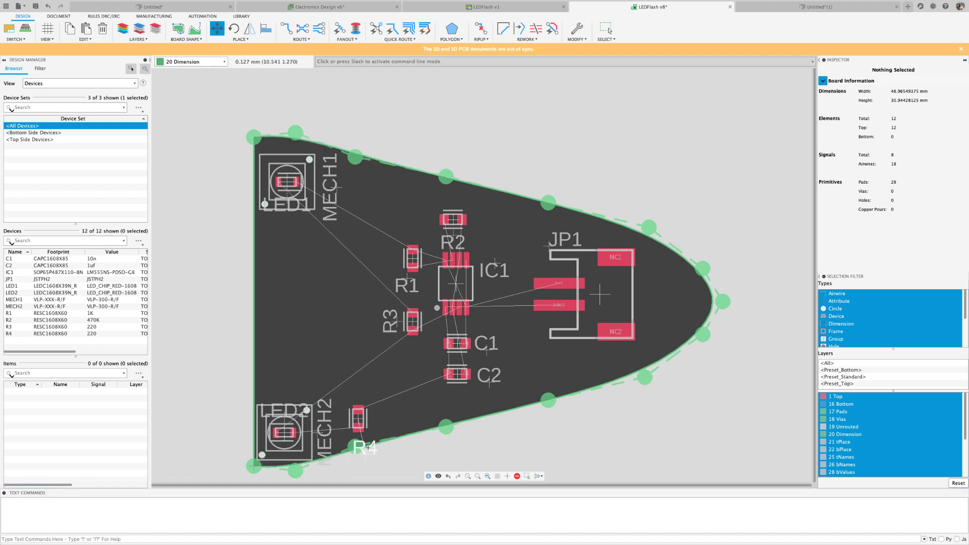
{"action": "left_click", "coordinate": [357, 454]}
{"action": "key", "text": "Escape"}
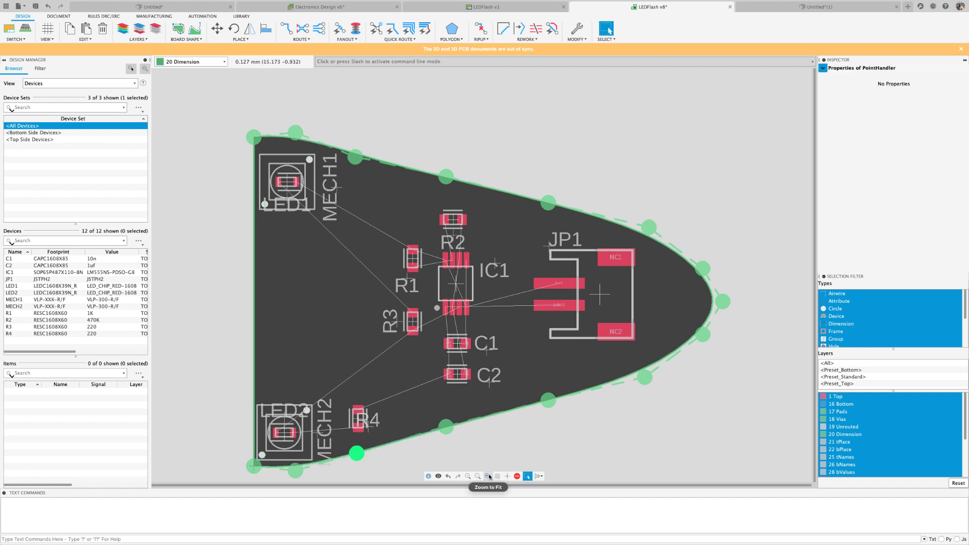
Step: Nudge the outline point near MECH1 up, and enable the Local LED library in the Library Manager
{"action": "left_click_drag", "start_coordinate": [355, 157], "coordinate": [360, 149]}
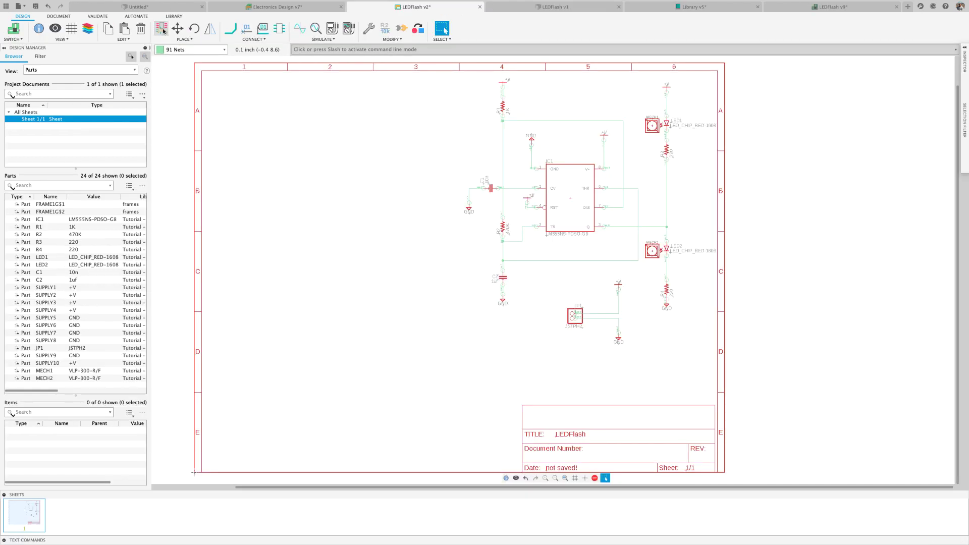
{"action": "left_click", "coordinate": [163, 31]}
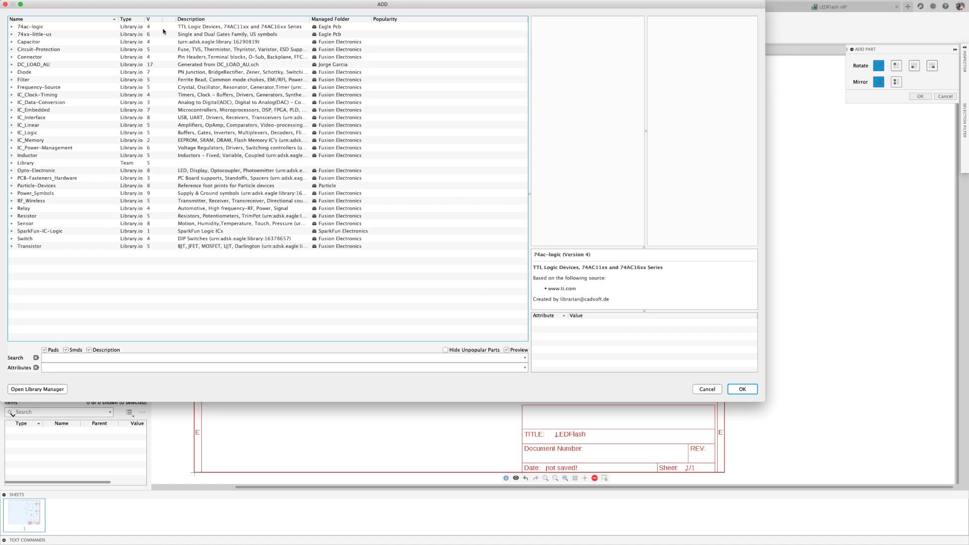
{"action": "left_click", "coordinate": [50, 389]}
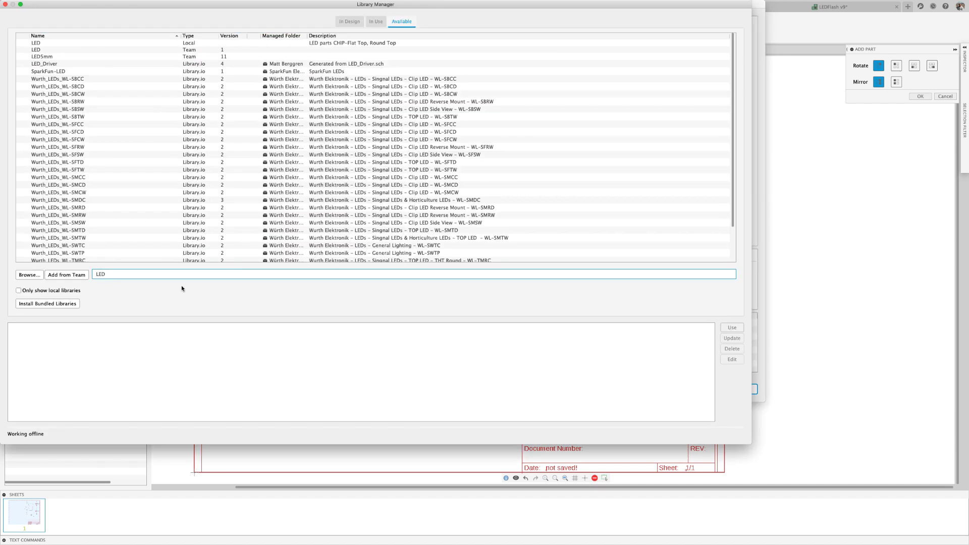
{"action": "left_click", "coordinate": [313, 43]}
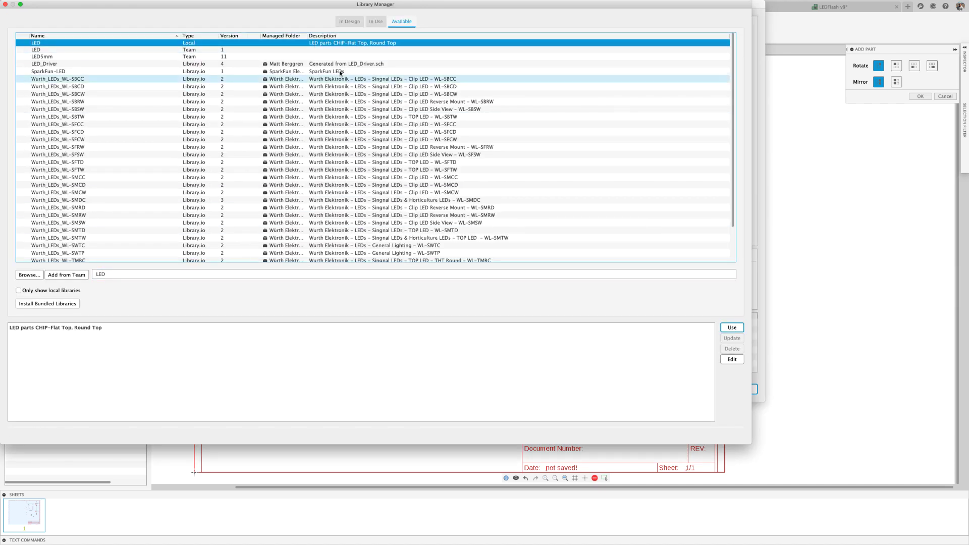
{"action": "left_click", "coordinate": [732, 328]}
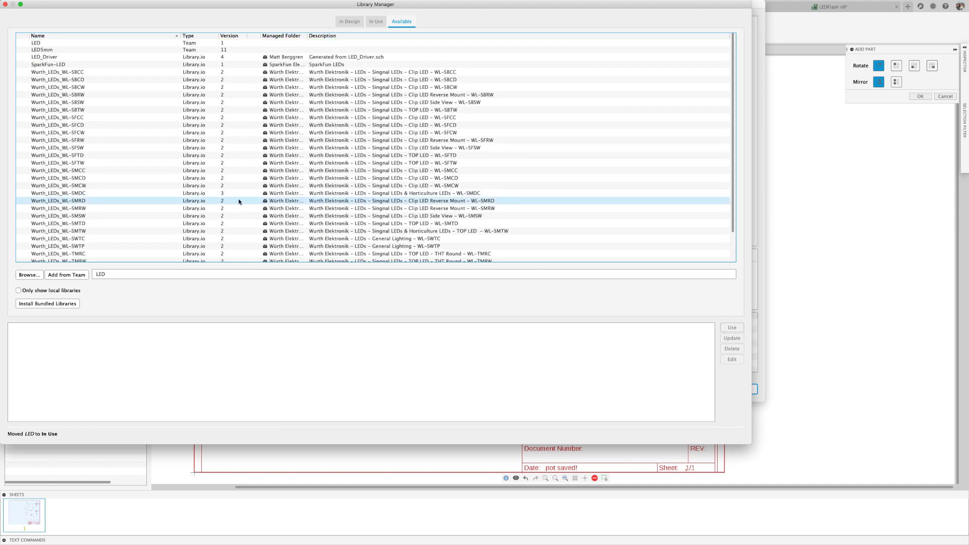
{"action": "left_click", "coordinate": [5, 5]}
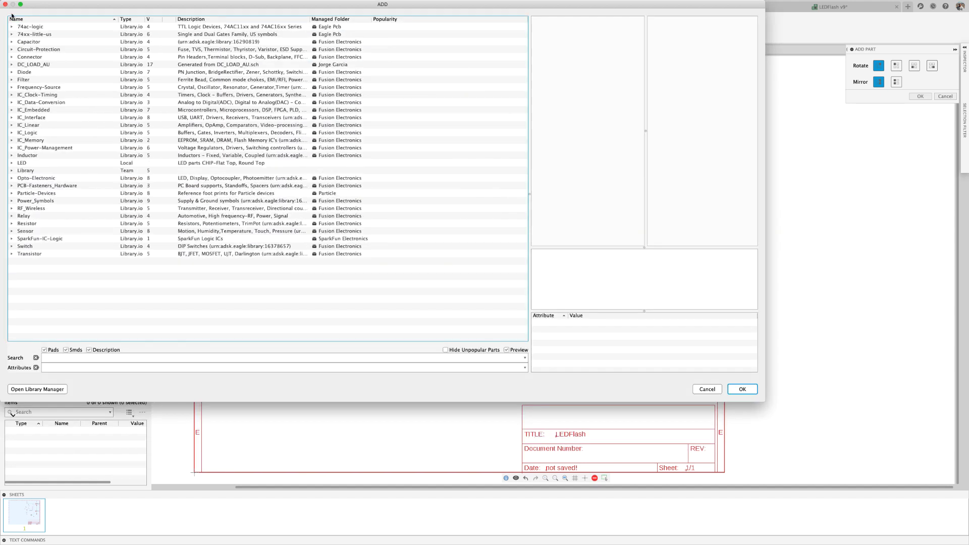
Step: Browse the LED library's CHIP-FLAT-B, -G and -R variants, then close without adding a part
{"action": "left_click", "coordinate": [12, 164]}
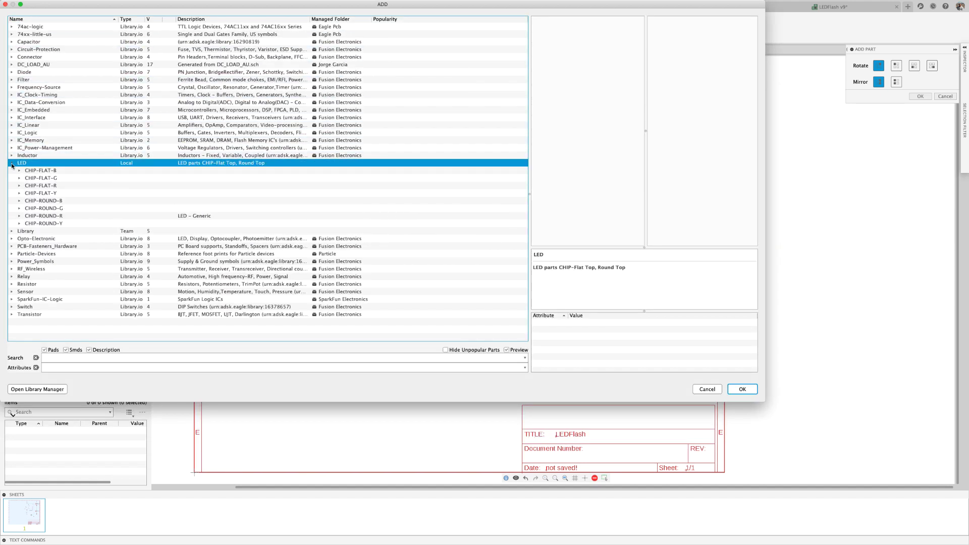
{"action": "left_click", "coordinate": [18, 172]}
{"action": "left_click", "coordinate": [19, 172]}
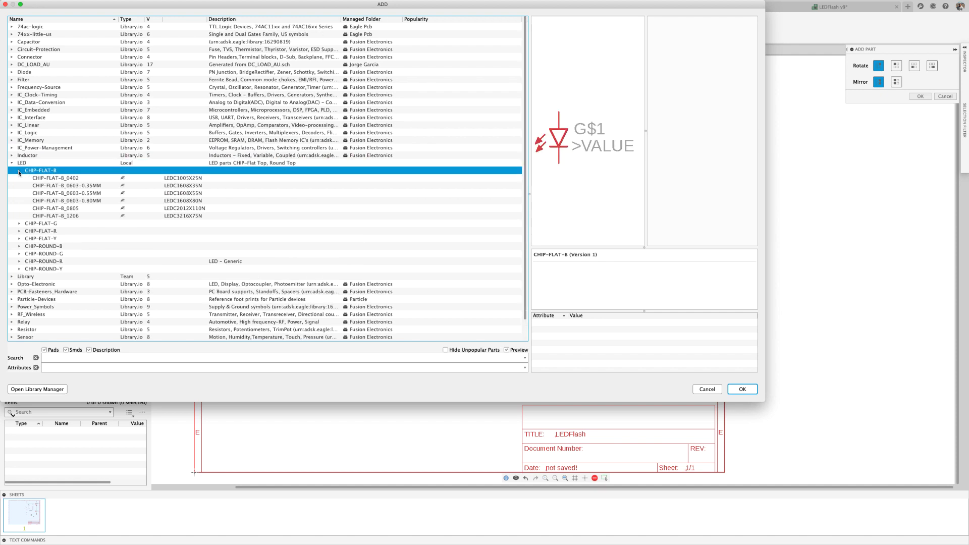
{"action": "left_click", "coordinate": [20, 224]}
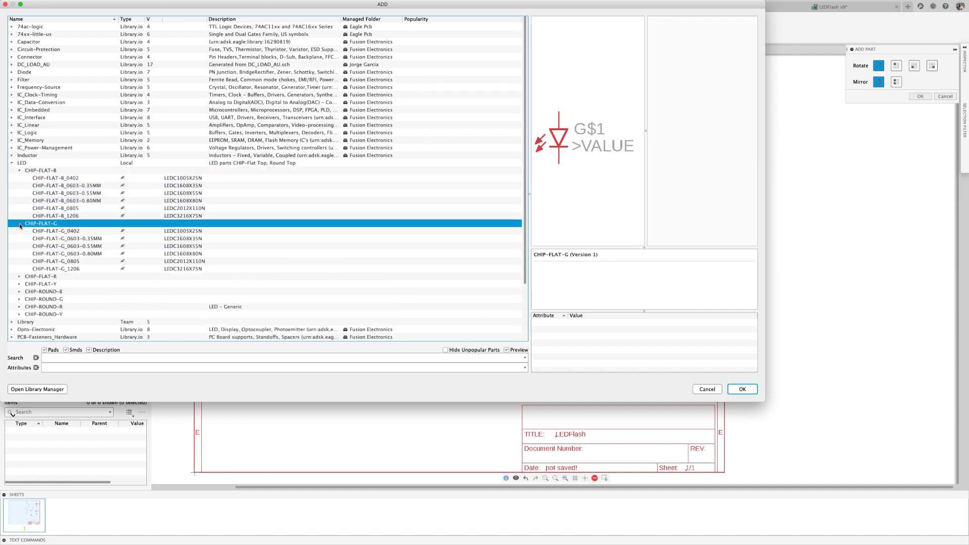
{"action": "left_click", "coordinate": [19, 277]}
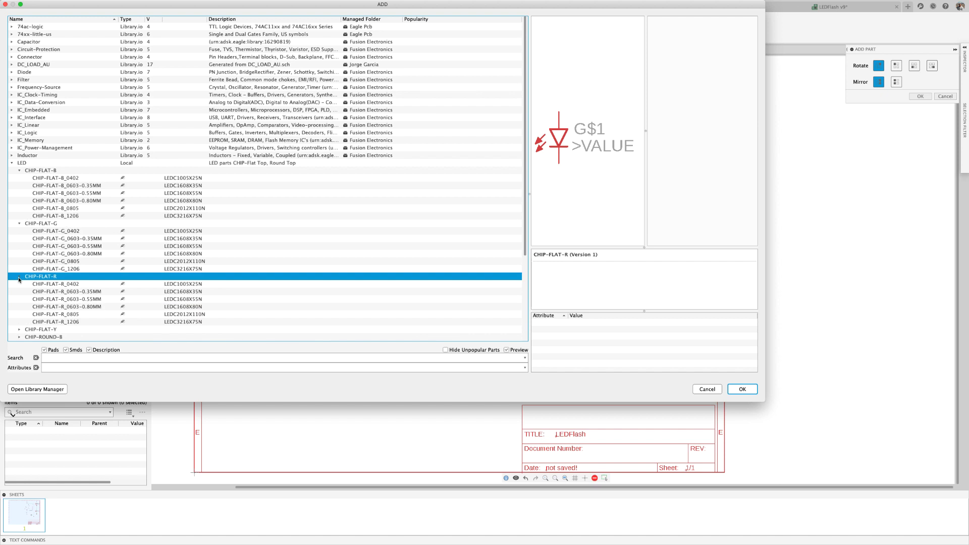
{"action": "left_click", "coordinate": [5, 5]}
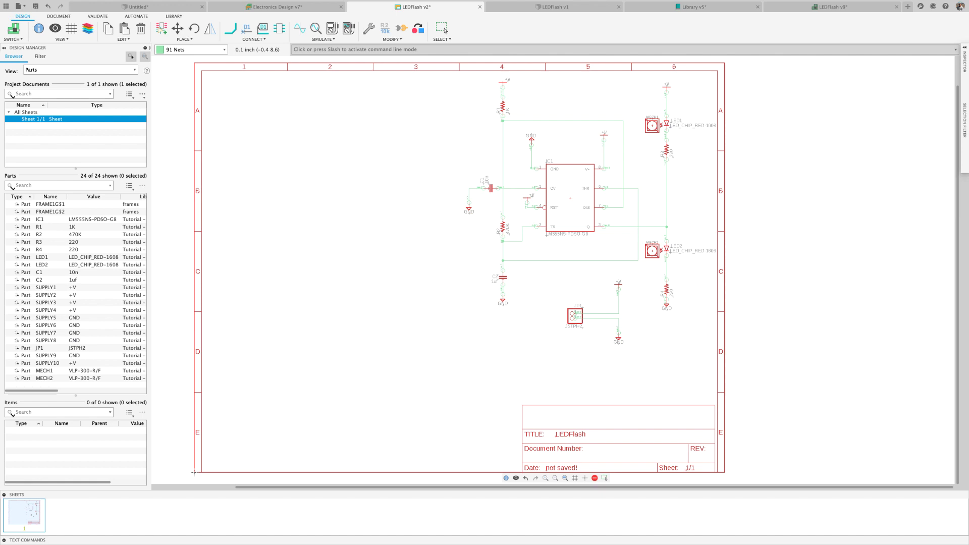
{"action": "key", "text": "Escape"}
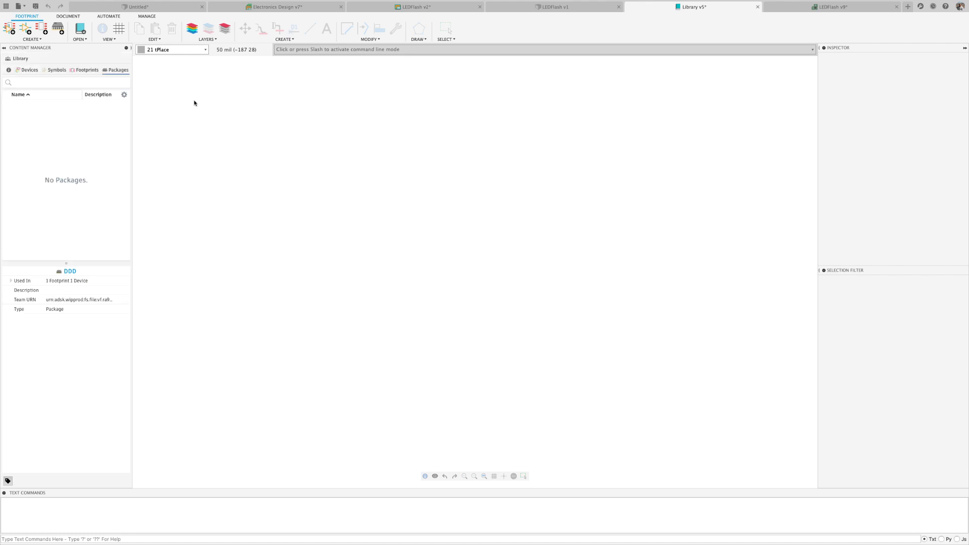
Step: Save the library with the 'User Saved' description and start a new 3D package design
{"action": "left_click", "coordinate": [35, 6]}
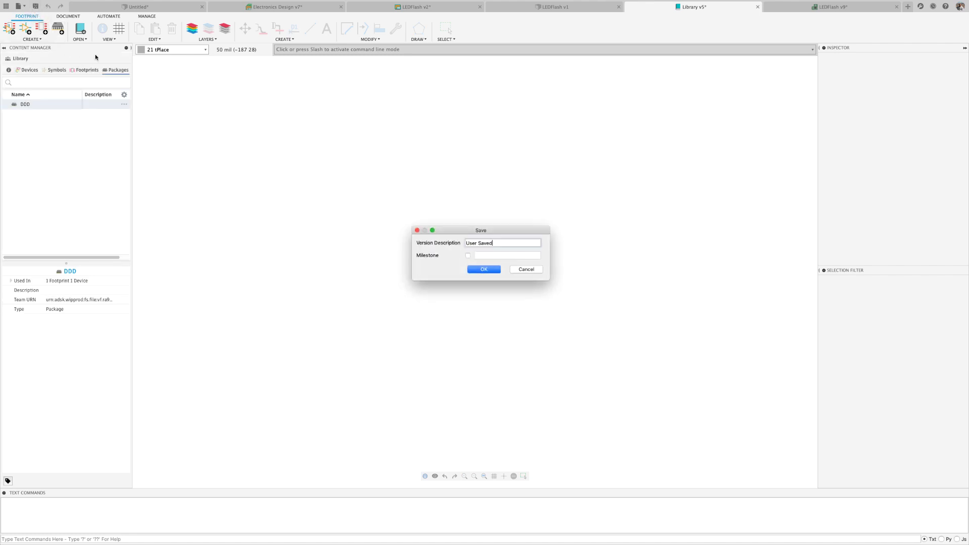
{"action": "left_click", "coordinate": [484, 269]}
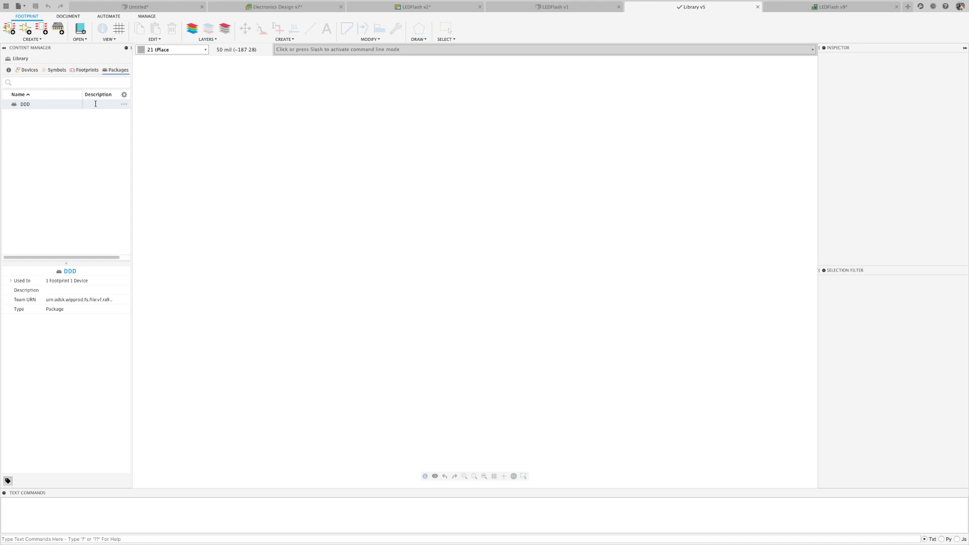
{"action": "left_click", "coordinate": [58, 30]}
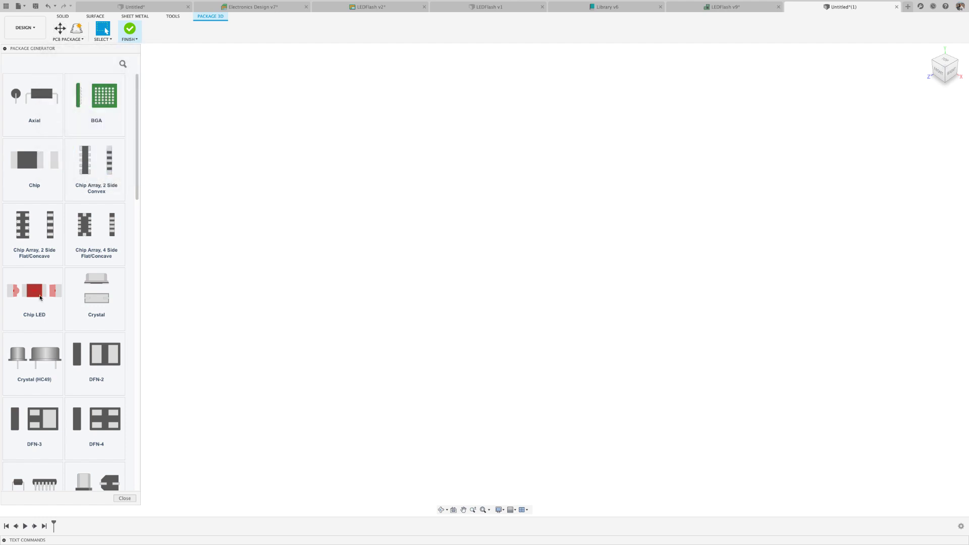
Step: Generate a Chip LED package preview and save it to the library as LEDC1507X80N
{"action": "left_click", "coordinate": [40, 299]}
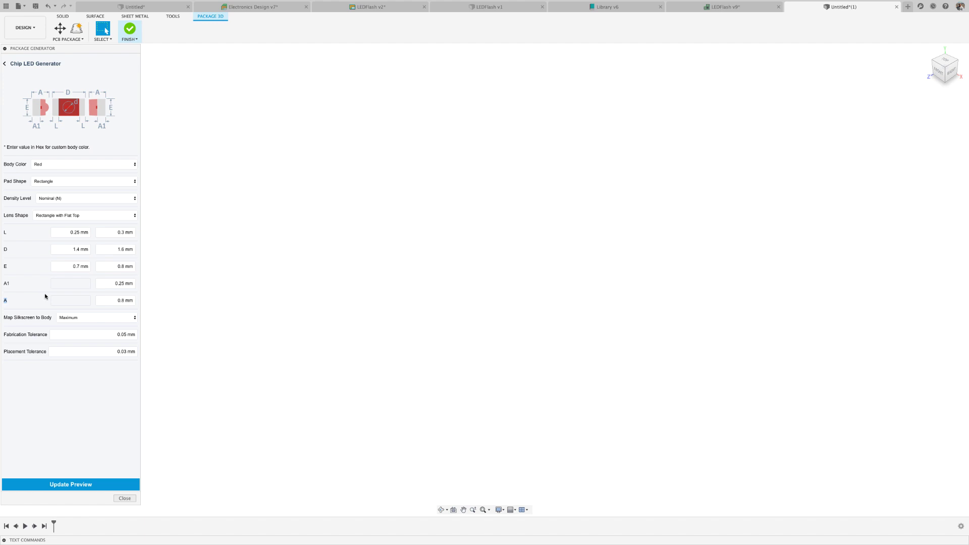
{"action": "left_click", "coordinate": [88, 484]}
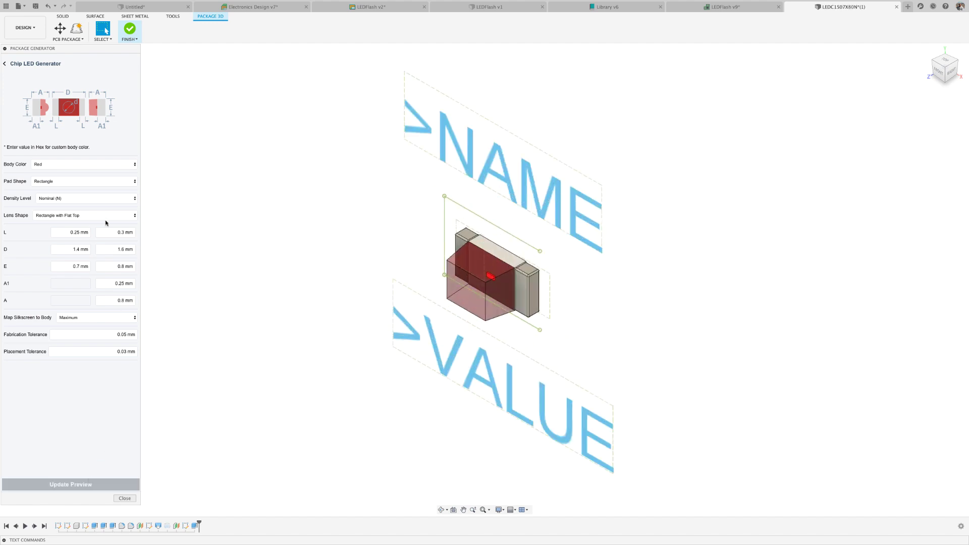
{"action": "left_click", "coordinate": [129, 29]}
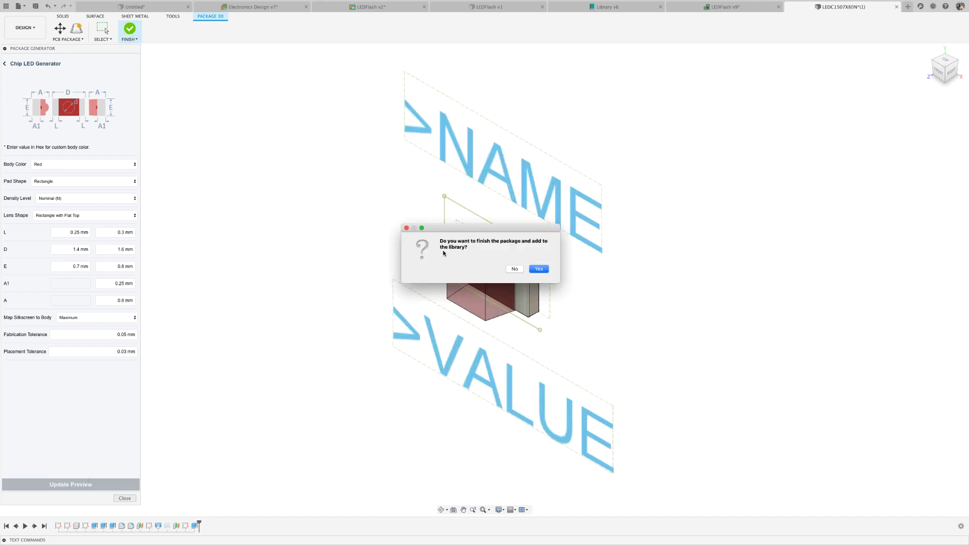
{"action": "left_click", "coordinate": [536, 268]}
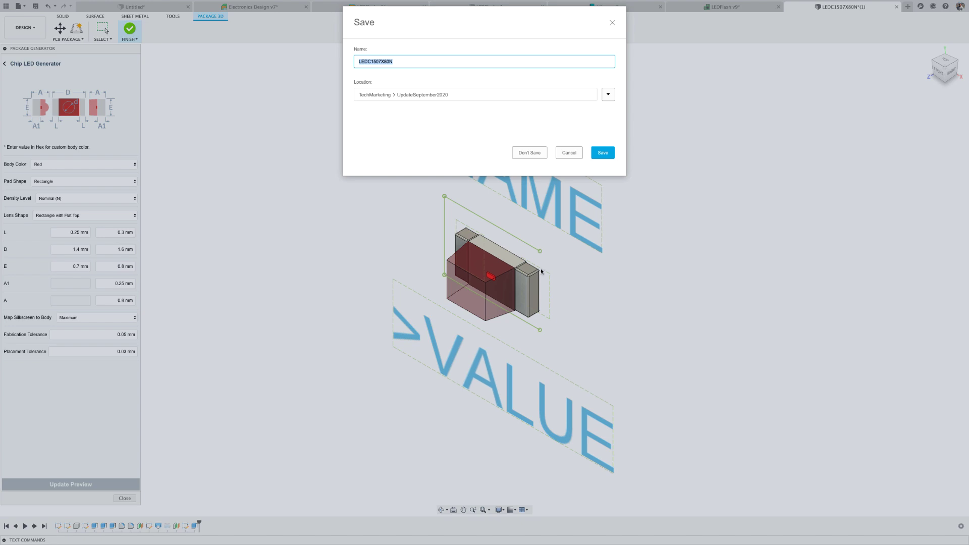
{"action": "left_click", "coordinate": [610, 155]}
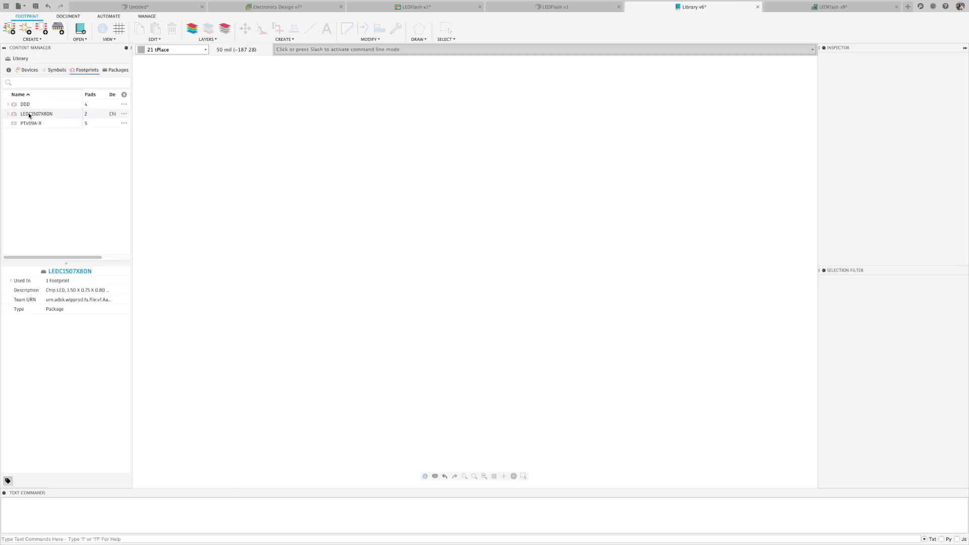
Step: View the LEDC1507X80N footprint, then open PTV09A-X and bring up its options
{"action": "double_click", "coordinate": [28, 113]}
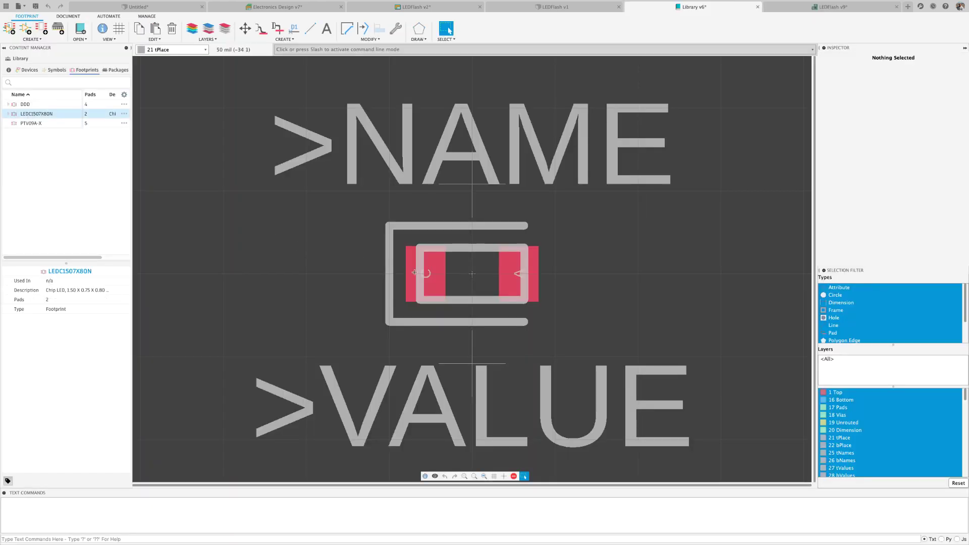
{"action": "double_click", "coordinate": [32, 124]}
{"action": "right_click", "coordinate": [35, 124]}
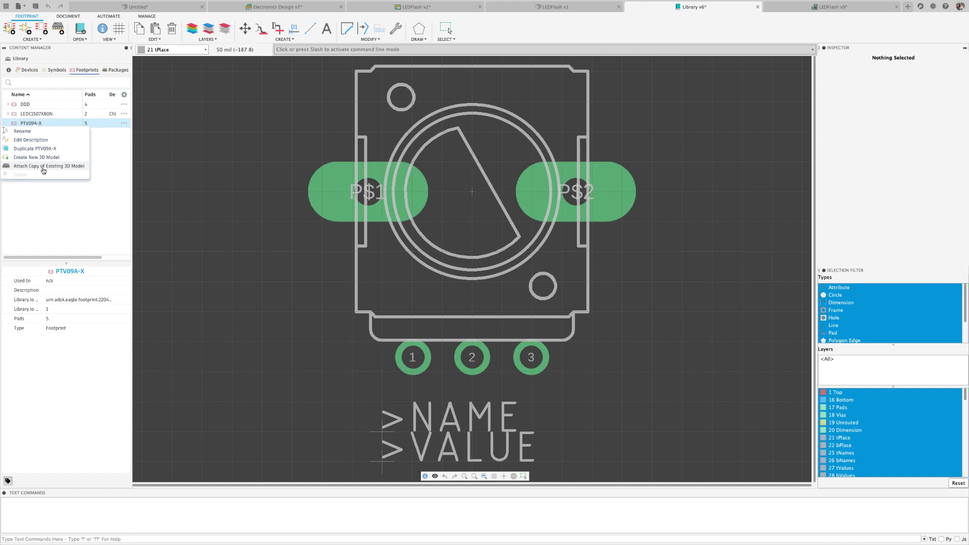
Step: Attach a copy of the DDD 3D model to PTV09A-X and finish the package
{"action": "left_click", "coordinate": [44, 166]}
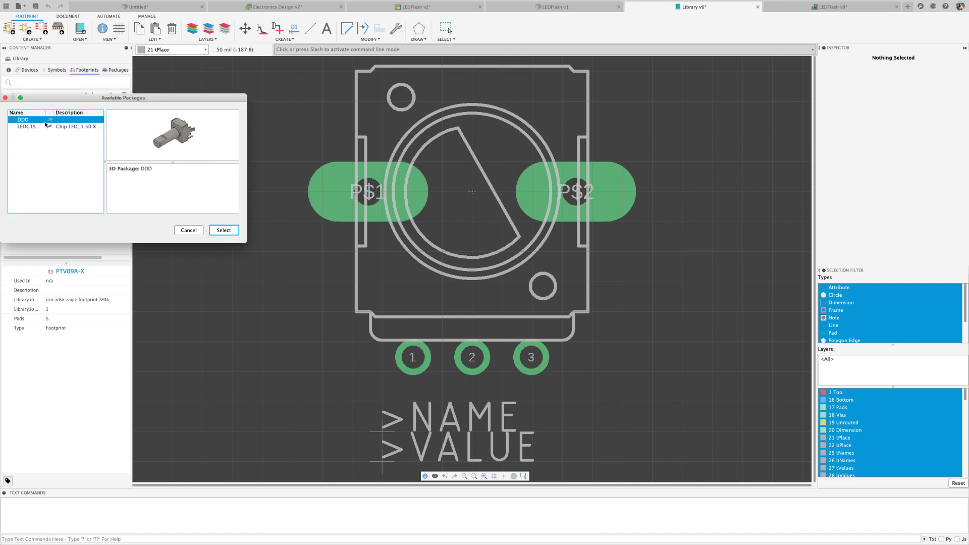
{"action": "left_click", "coordinate": [235, 232]}
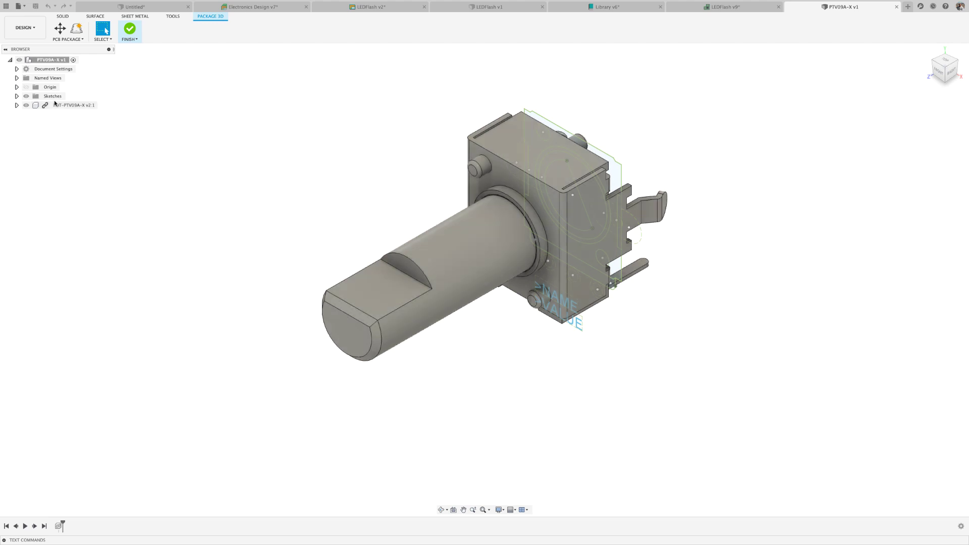
{"action": "left_click", "coordinate": [128, 31]}
Step: Convert the library into a managed library in the chosen folder
{"action": "left_click", "coordinate": [110, 32]}
{"action": "left_click", "coordinate": [202, 227]}
{"action": "left_click", "coordinate": [204, 258]}
{"action": "left_click", "coordinate": [278, 275]}
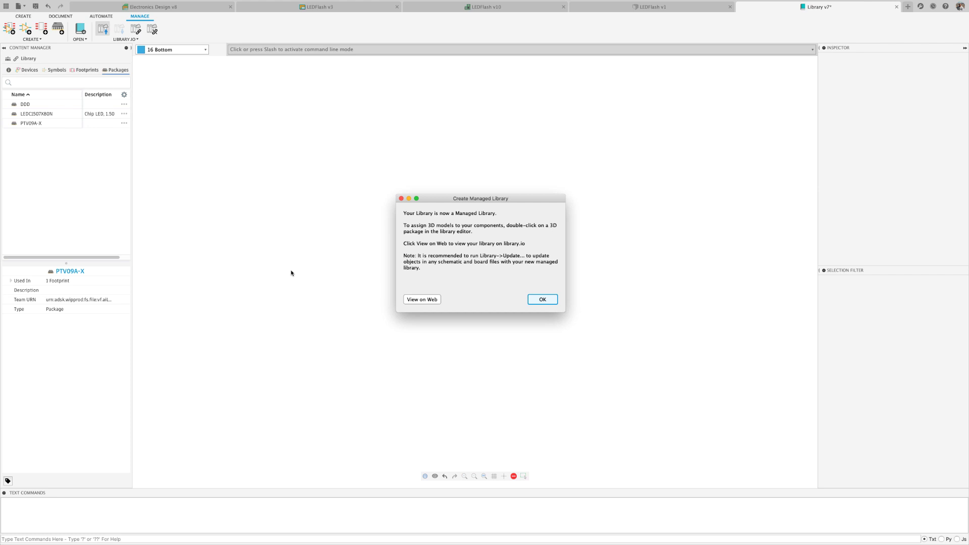
Step: Save a library version described 'ManagedLibray' and switch to the LEDFlash board layout
{"action": "left_click", "coordinate": [545, 300]}
{"action": "type", "text": "ManagedLibray"}
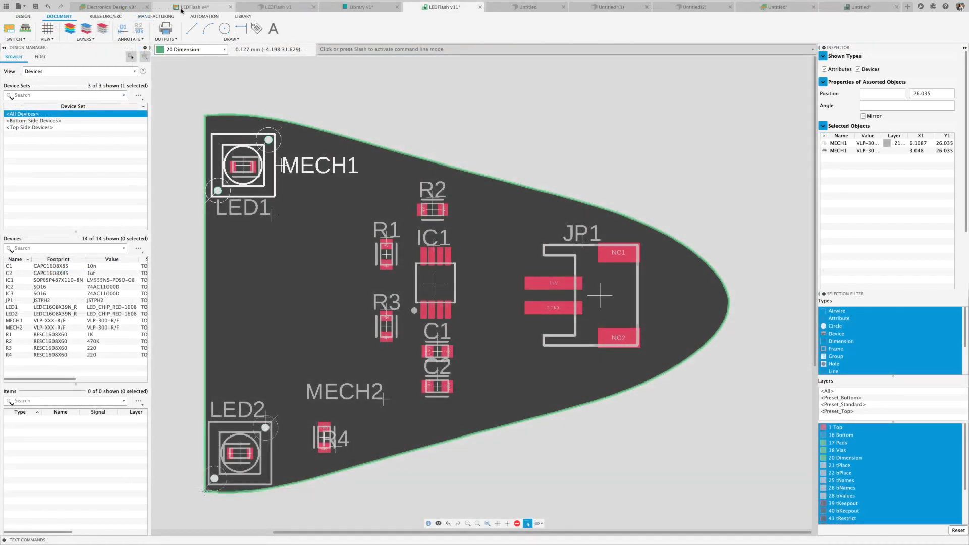
{"action": "left_click", "coordinate": [183, 7]}
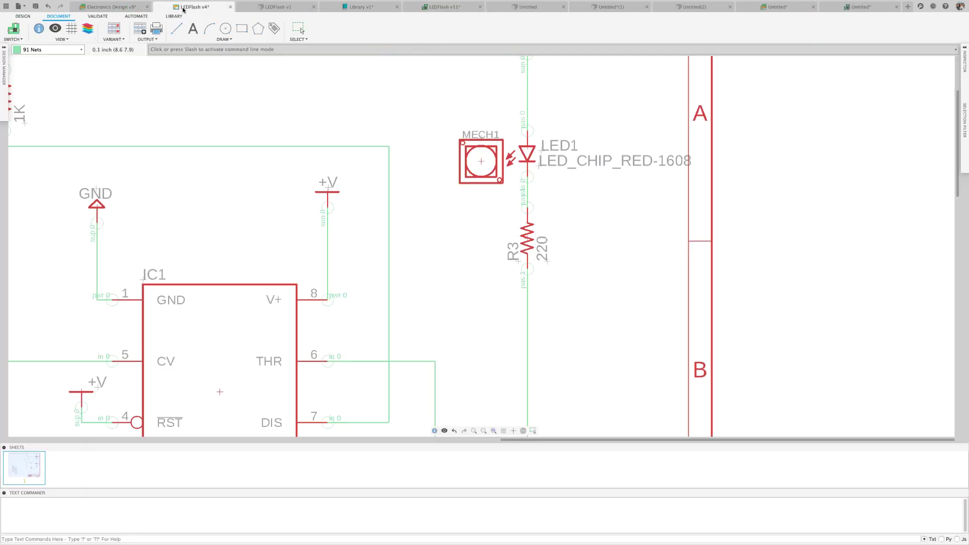
{"action": "left_click", "coordinate": [359, 6]}
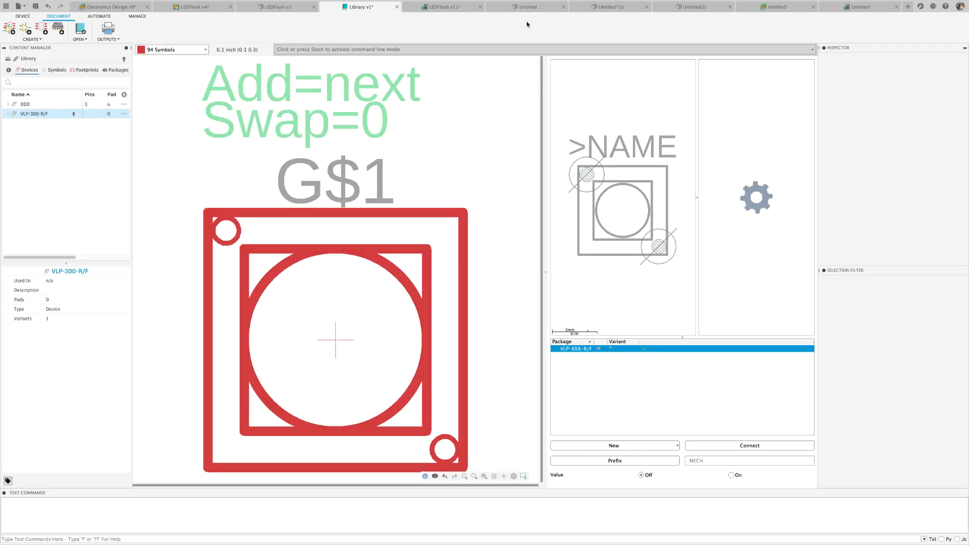
{"action": "left_click", "coordinate": [446, 7]}
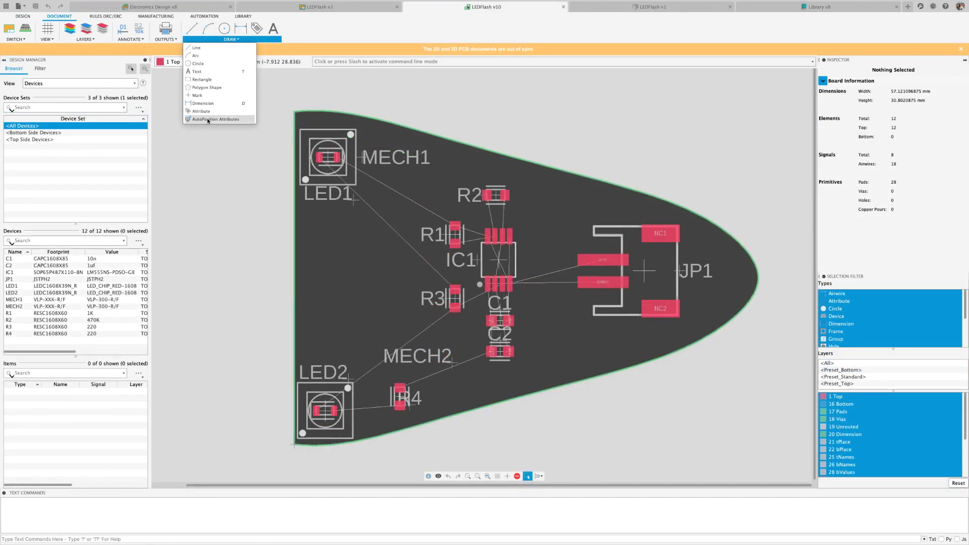
Step: Auto-position the R2, R1, IC1 and R3 labels top-centre above their parts
{"action": "left_click", "coordinate": [243, 120]}
{"action": "left_click", "coordinate": [757, 100]}
{"action": "left_click", "coordinate": [497, 195]}
{"action": "left_click", "coordinate": [456, 236]}
{"action": "left_click", "coordinate": [452, 263]}
{"action": "left_click", "coordinate": [434, 298]}
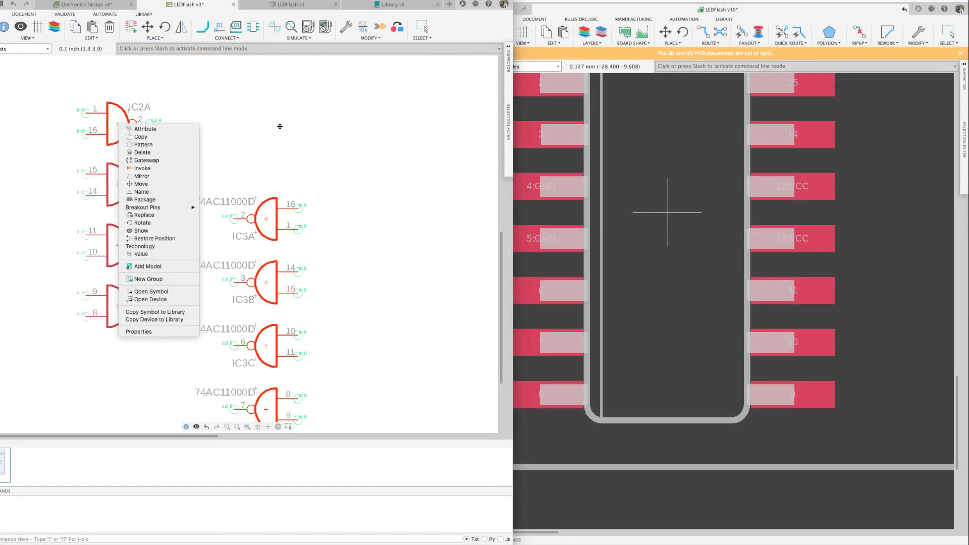
Step: Swap gates IC2A and IC2D with Gate Swap, checking the board layout
{"action": "left_click", "coordinate": [370, 38]}
{"action": "left_click", "coordinate": [355, 129]}
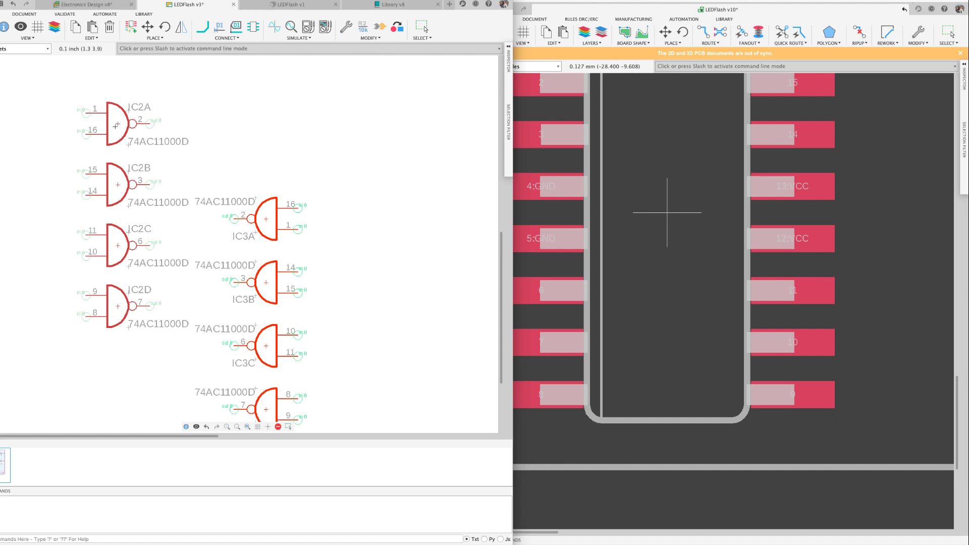
{"action": "left_click", "coordinate": [117, 124]}
{"action": "left_click", "coordinate": [115, 306]}
{"action": "scroll", "coordinate": [566, 252], "scroll_direction": "down", "scroll_amount": 3}
{"action": "left_click", "coordinate": [544, 258]}
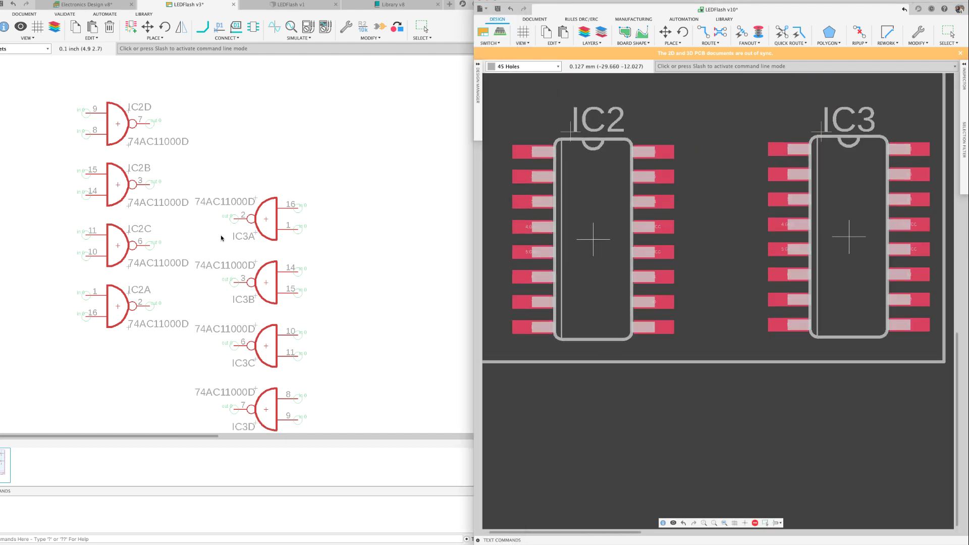
{"action": "left_click", "coordinate": [353, 107]}
Step: Swap gate IC2D with IC3D and shift the schematic view
{"action": "left_click", "coordinate": [370, 38]}
{"action": "left_click", "coordinate": [355, 137]}
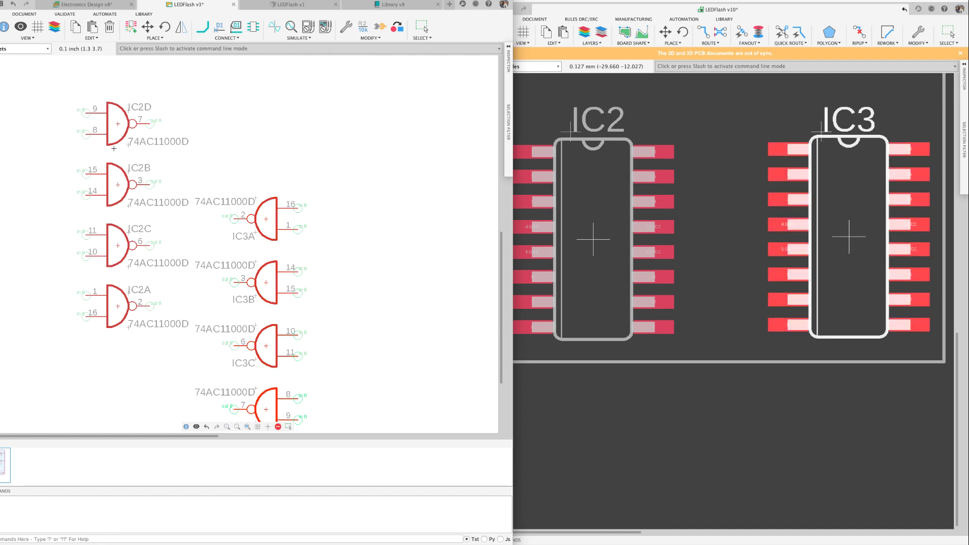
{"action": "left_click", "coordinate": [116, 124]}
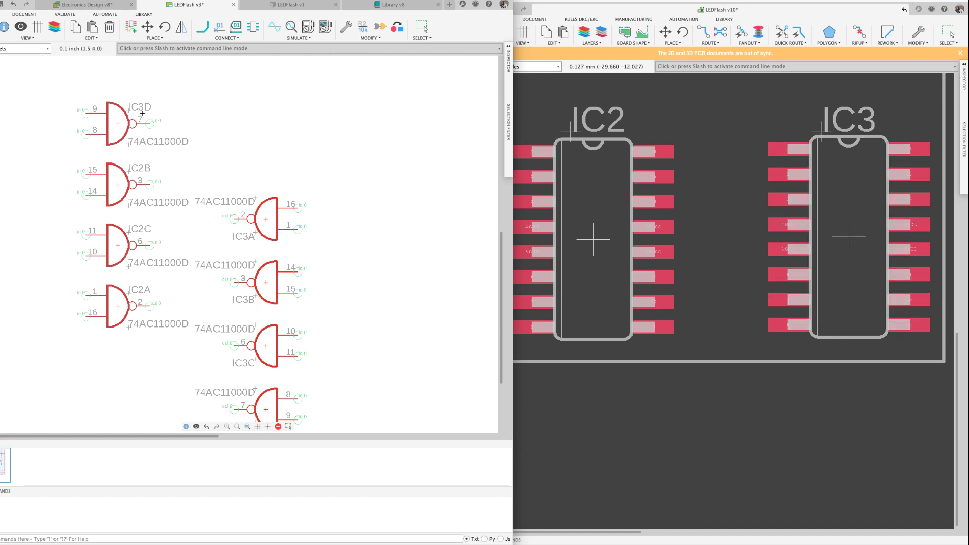
{"action": "middle_click_drag", "start_coordinate": [235, 380], "coordinate": [251, 327]}
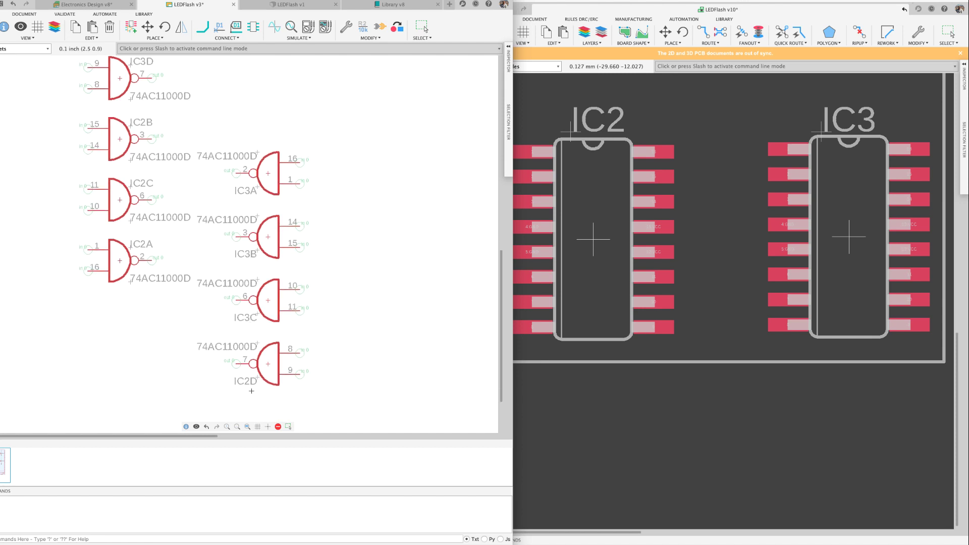
{"action": "middle_click_drag", "start_coordinate": [211, 238], "coordinate": [192, 265]}
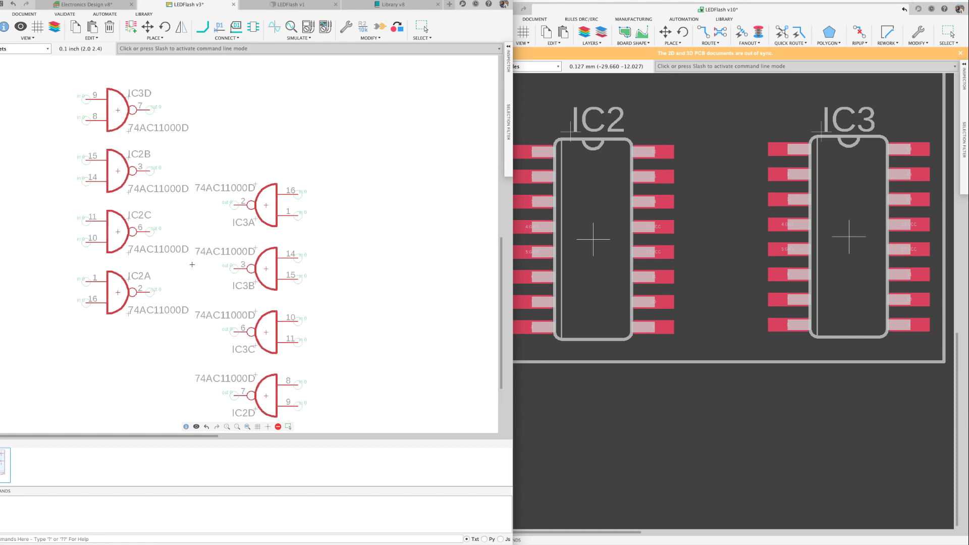
Step: Undo the last swap and start a Gateswap on IC2A from its context menu
{"action": "left_click", "coordinate": [13, 5]}
{"action": "right_click", "coordinate": [118, 111]}
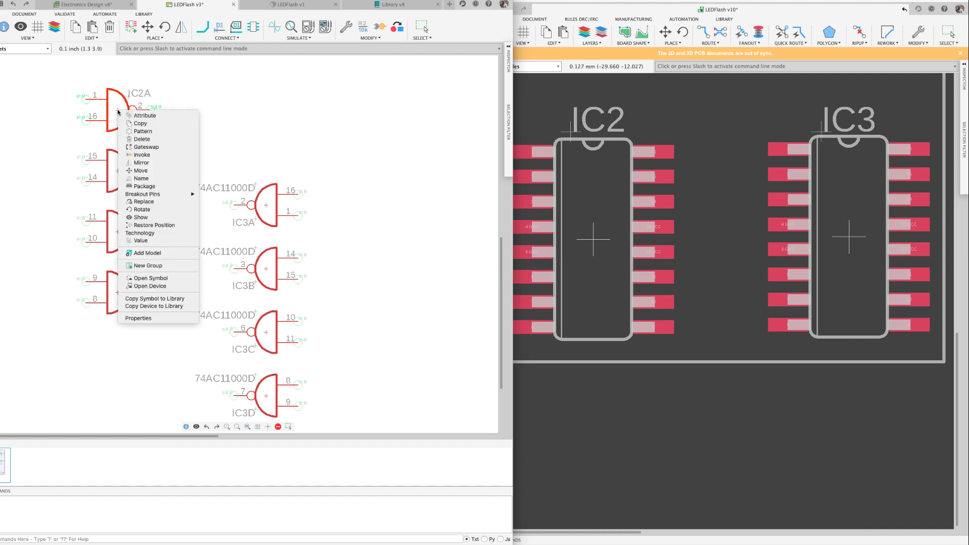
{"action": "left_click", "coordinate": [146, 147]}
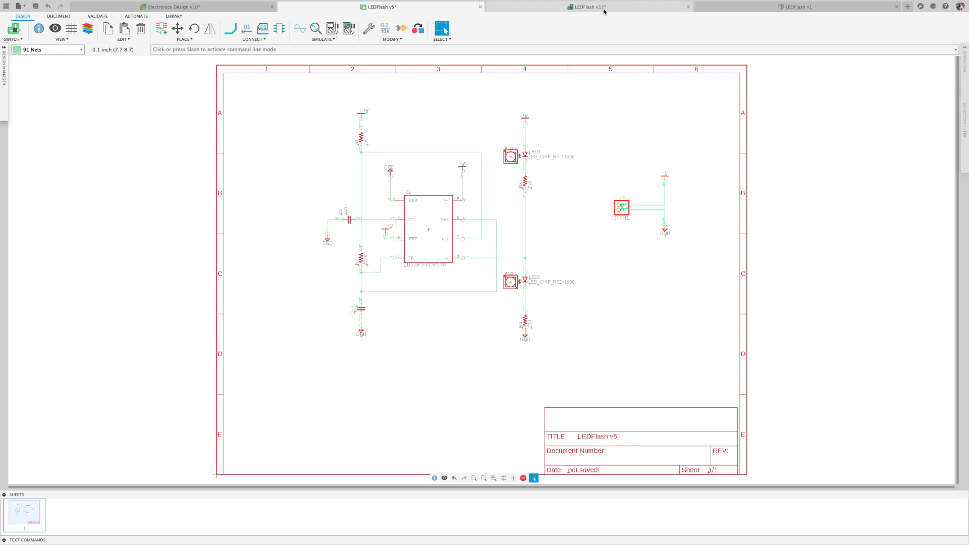
Step: Switch to the LEDFlash v12 board layout and open it as a 3D PCB
{"action": "left_click", "coordinate": [604, 12]}
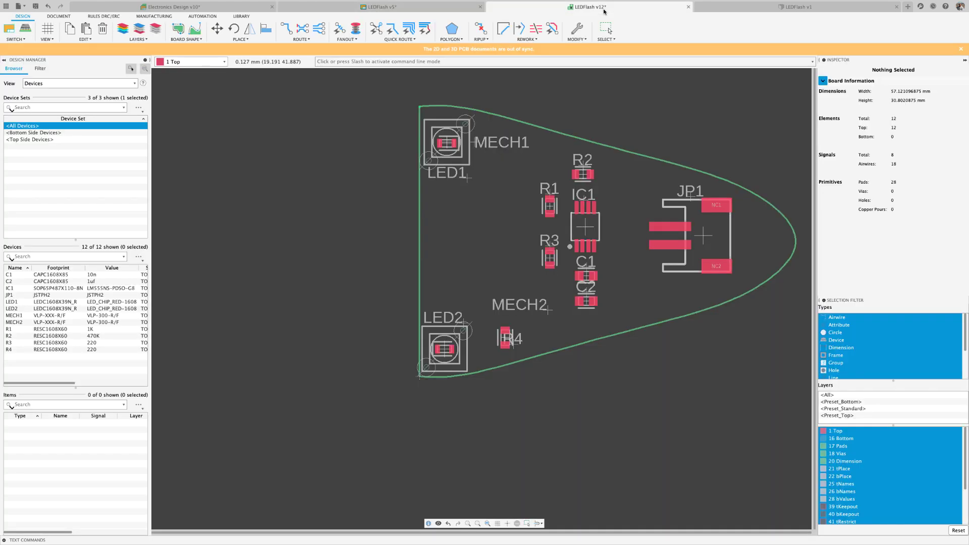
{"action": "left_click", "coordinate": [26, 31]}
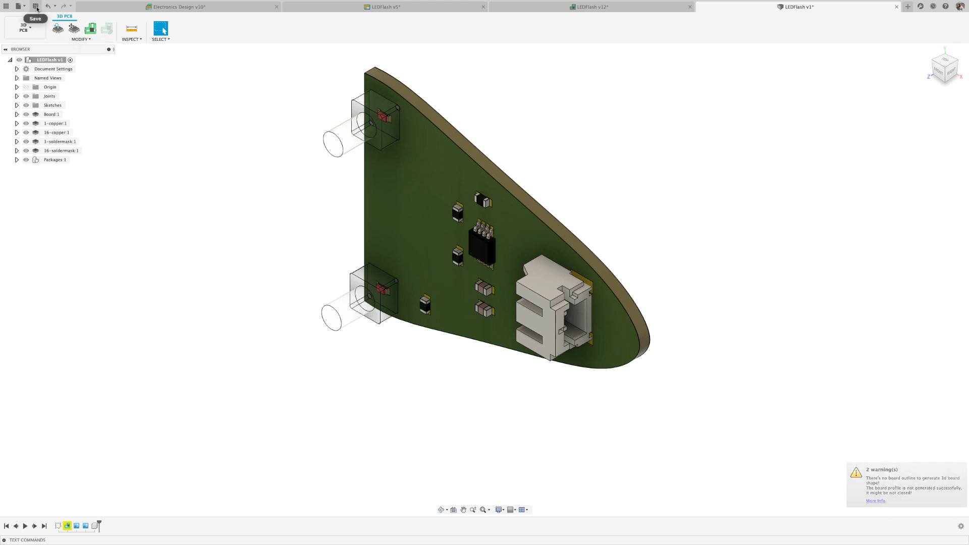
Step: Save a new version of the LEDFlash 3D PCB described as 'Reposition J1'
{"action": "left_click", "coordinate": [36, 7]}
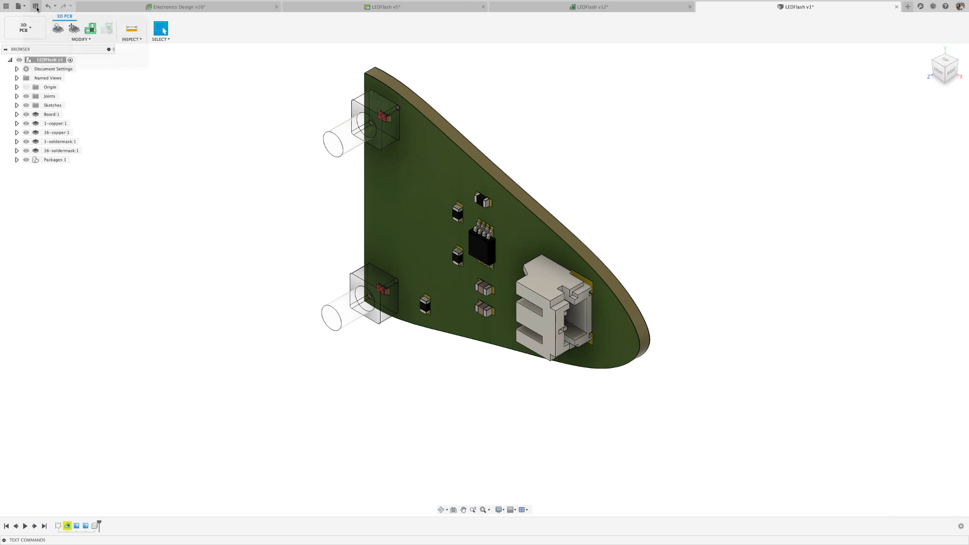
{"action": "double_click", "coordinate": [490, 244]}
{"action": "left_click", "coordinate": [489, 244]}
{"action": "triple_click", "coordinate": [466, 245]}
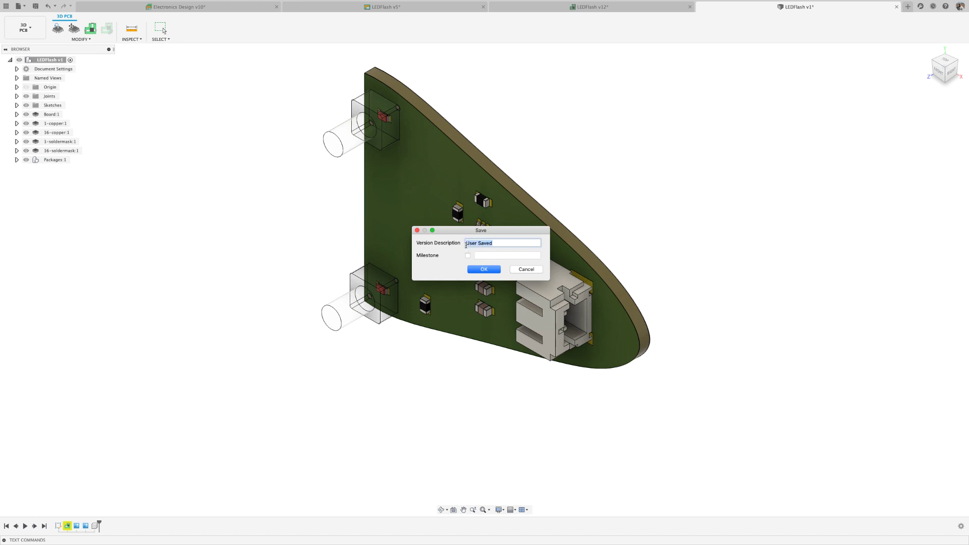
{"action": "type", "text": "Bepos"}
{"action": "type", "text": "tion J1"}
{"action": "key", "text": "Return"}
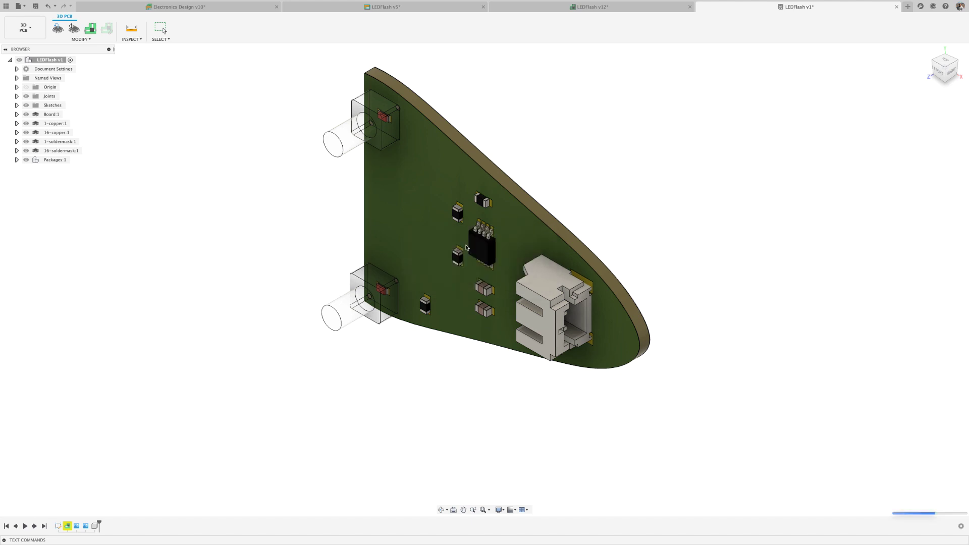